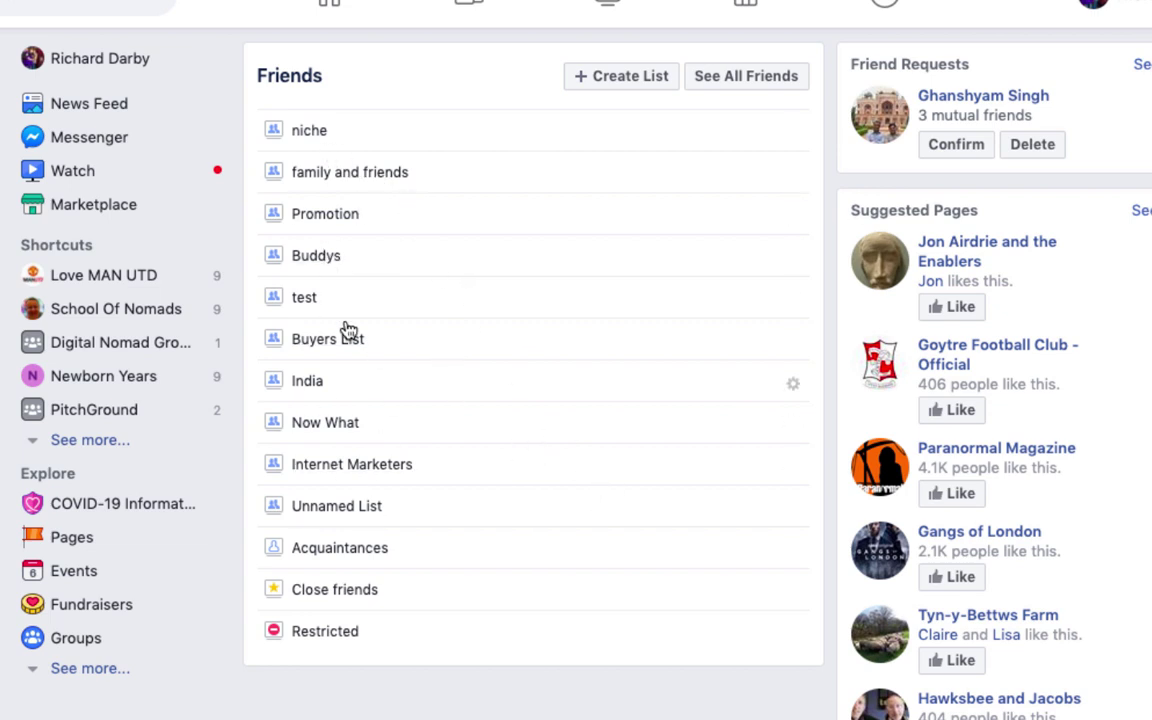
pyautogui.click(323, 467)
pyautogui.scroll(-5, 555, 484)
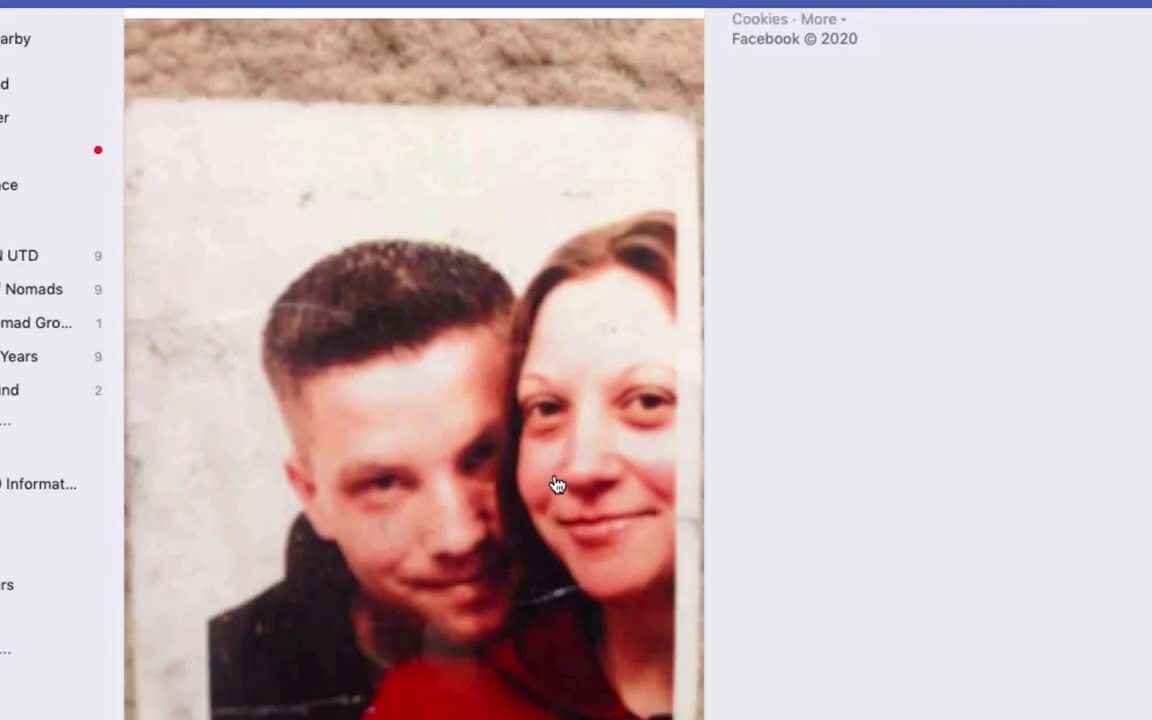
pyautogui.scroll(-15, 555, 484)
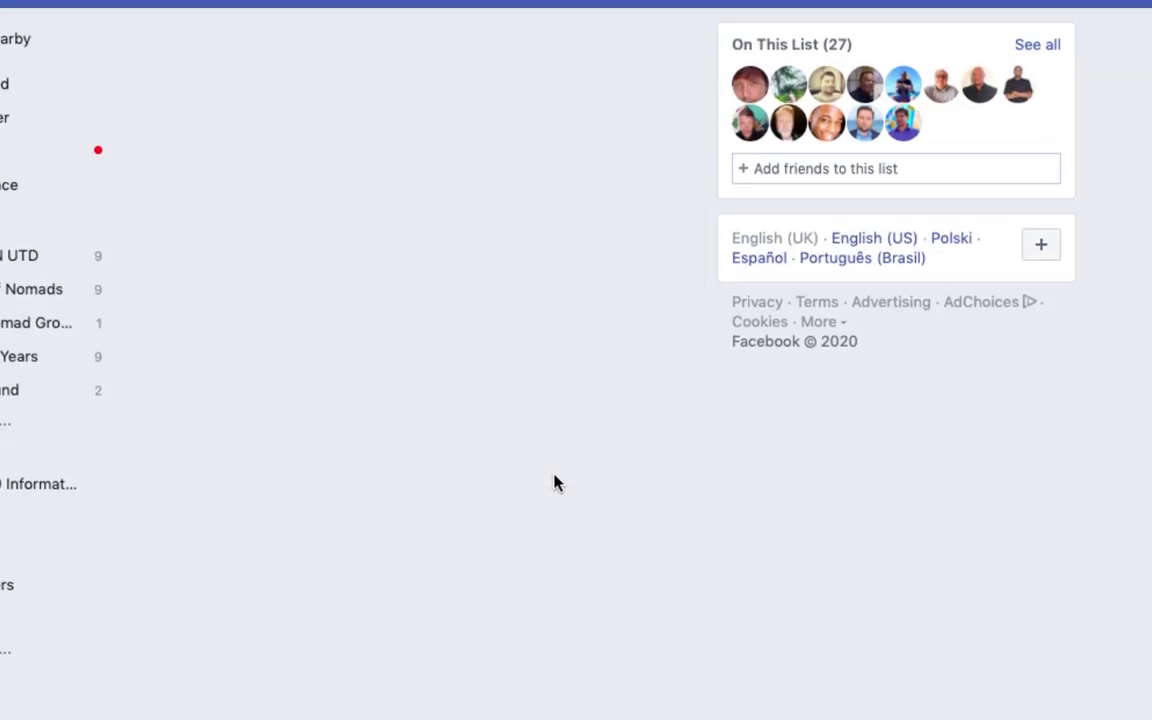
pyautogui.scroll(-10, 555, 484)
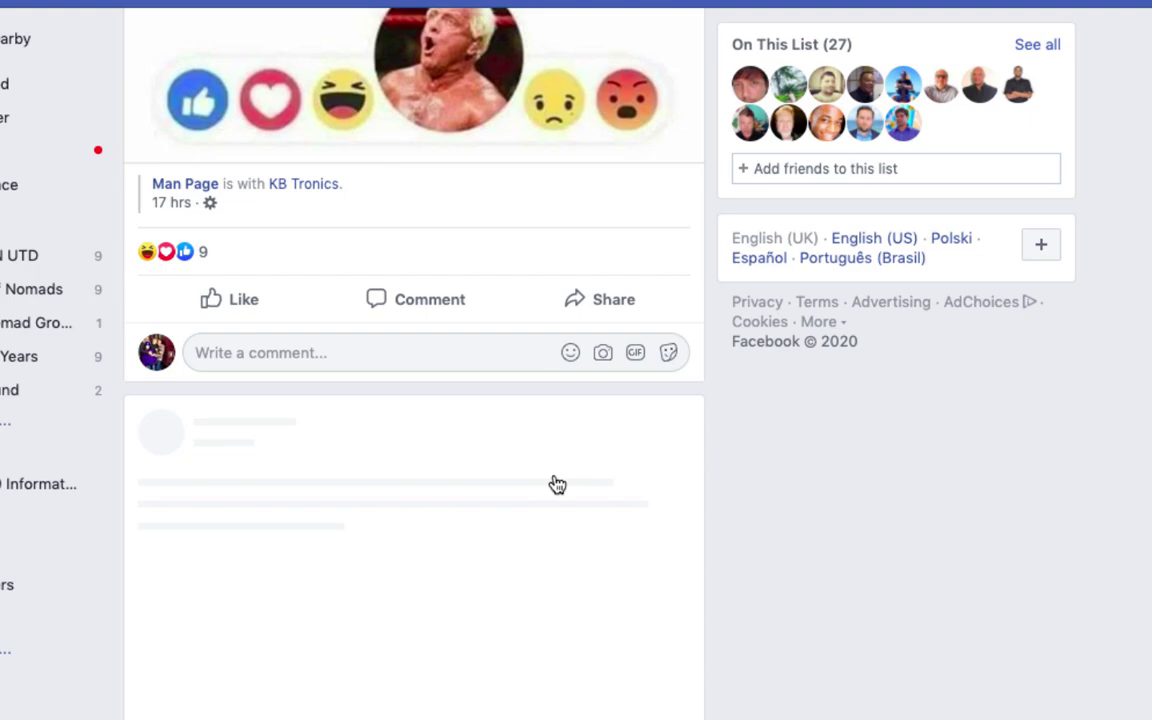
pyautogui.scroll(20, 557, 484)
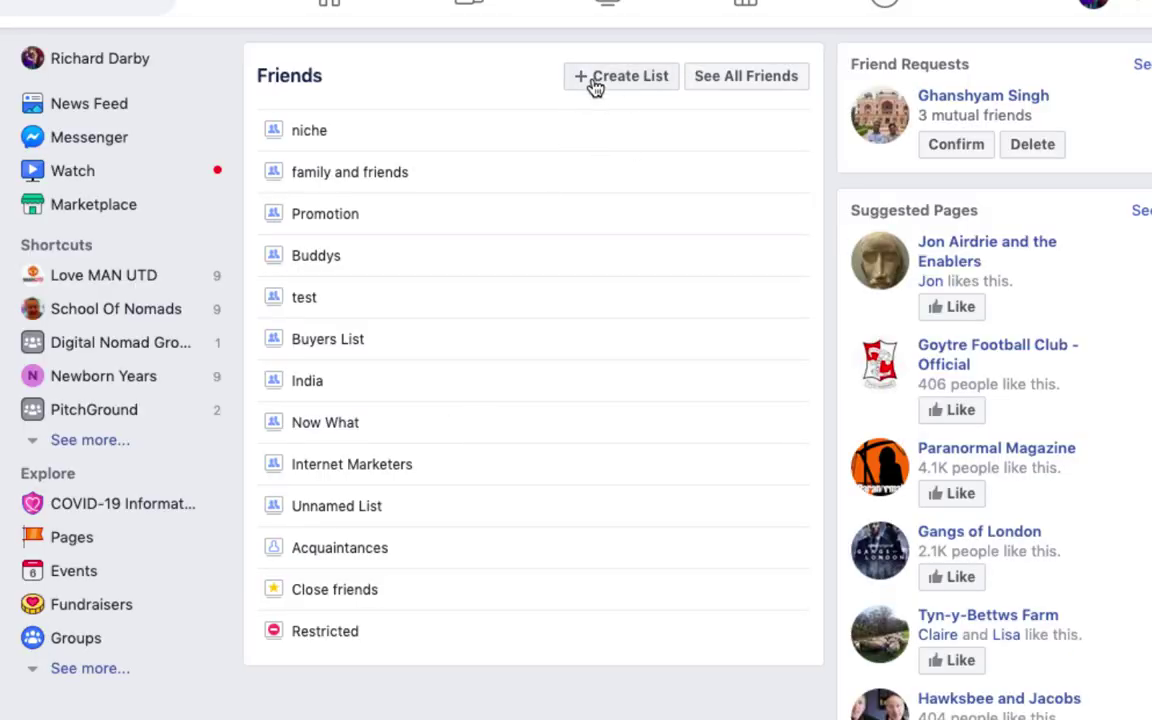
# Create a new custom friend list named 'business friends'
pyautogui.click(594, 85)
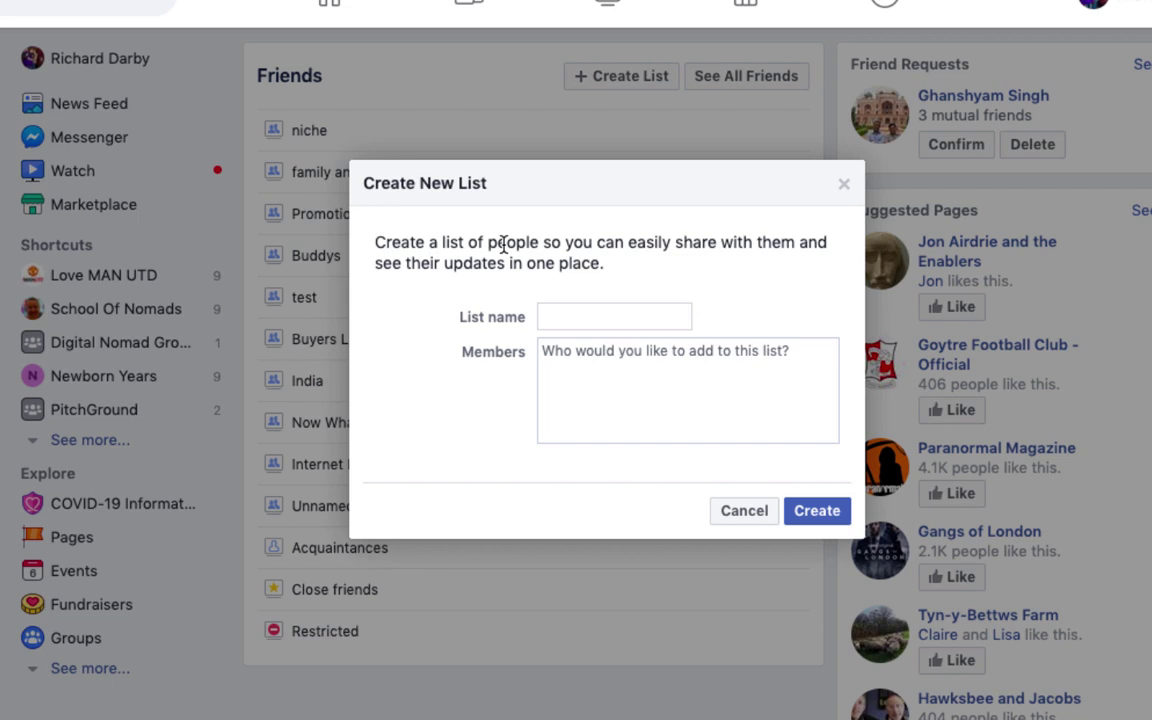
pyautogui.click(548, 318)
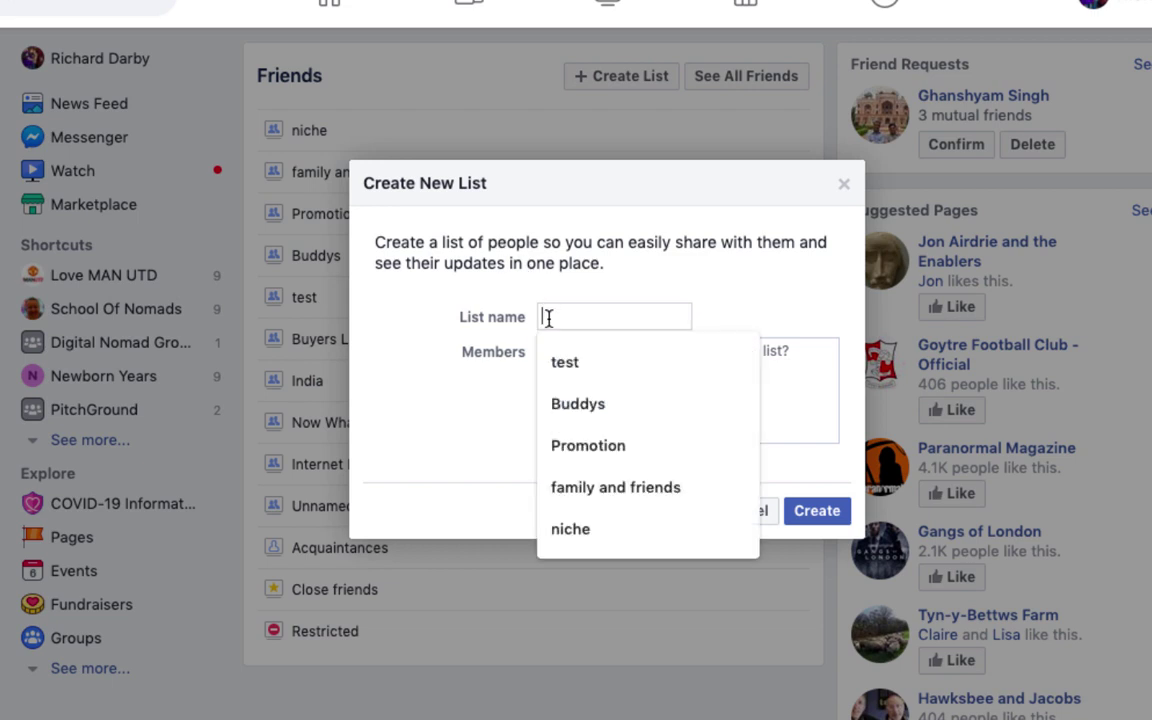
pyautogui.write('business friends')
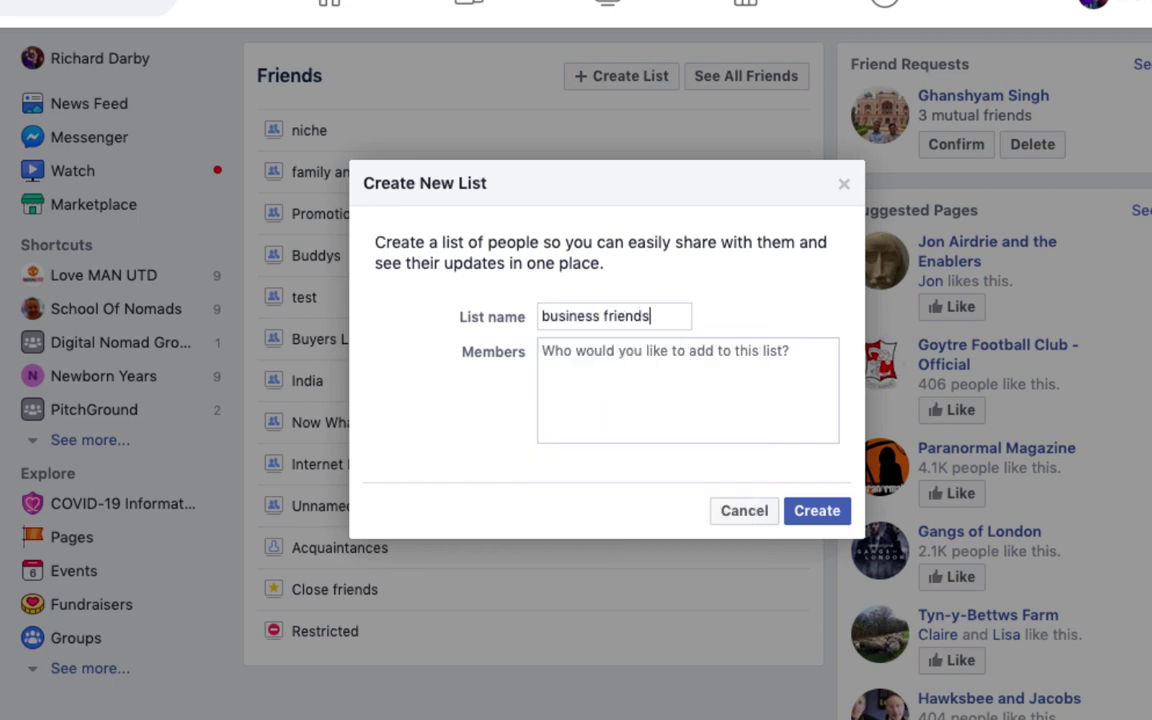
pyautogui.click(680, 403)
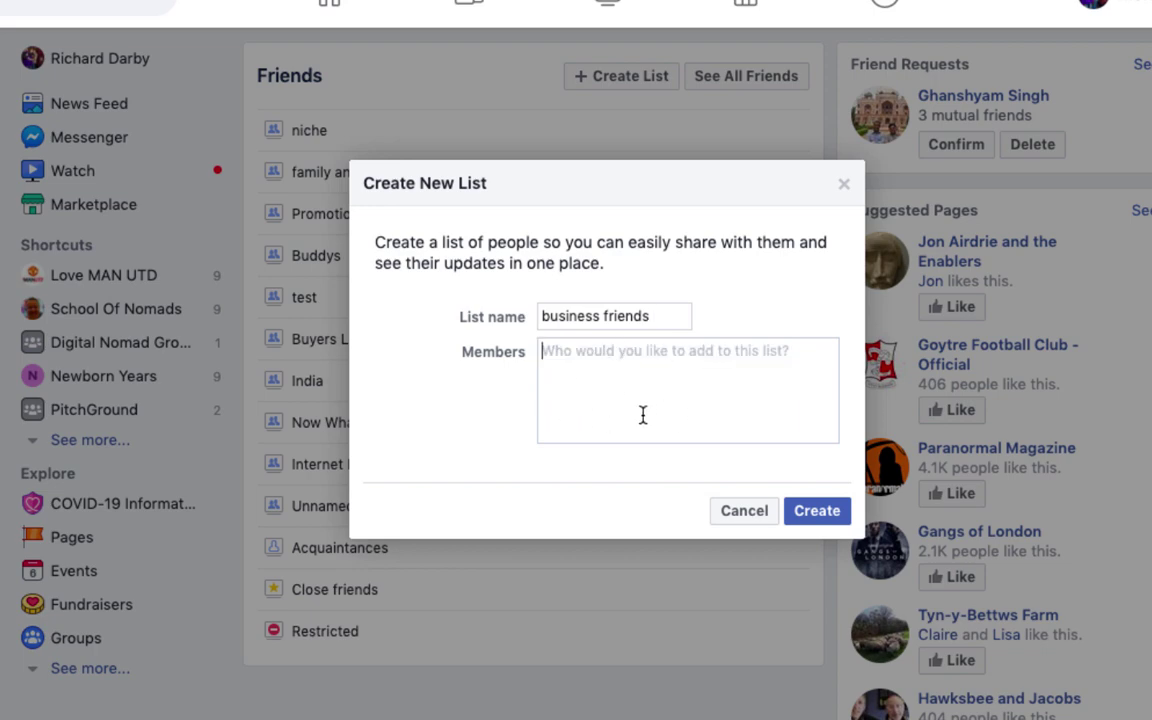
pyautogui.click(817, 510)
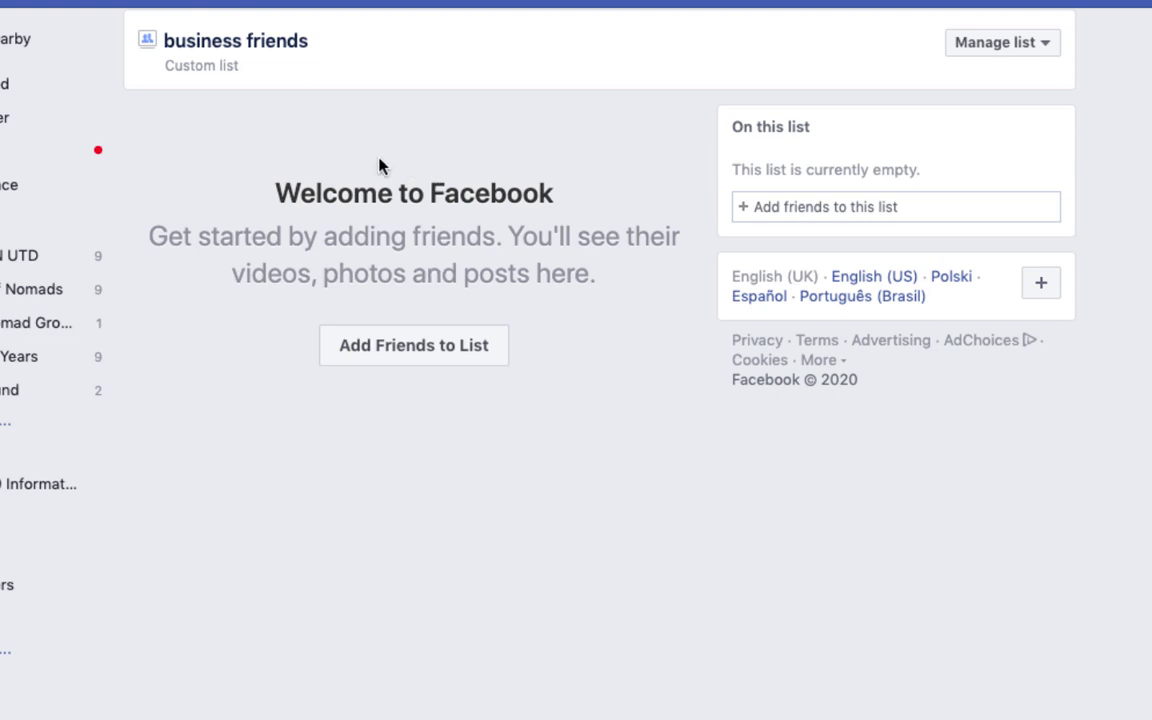
# Add five chosen friends to the business friends list
pyautogui.click(433, 346)
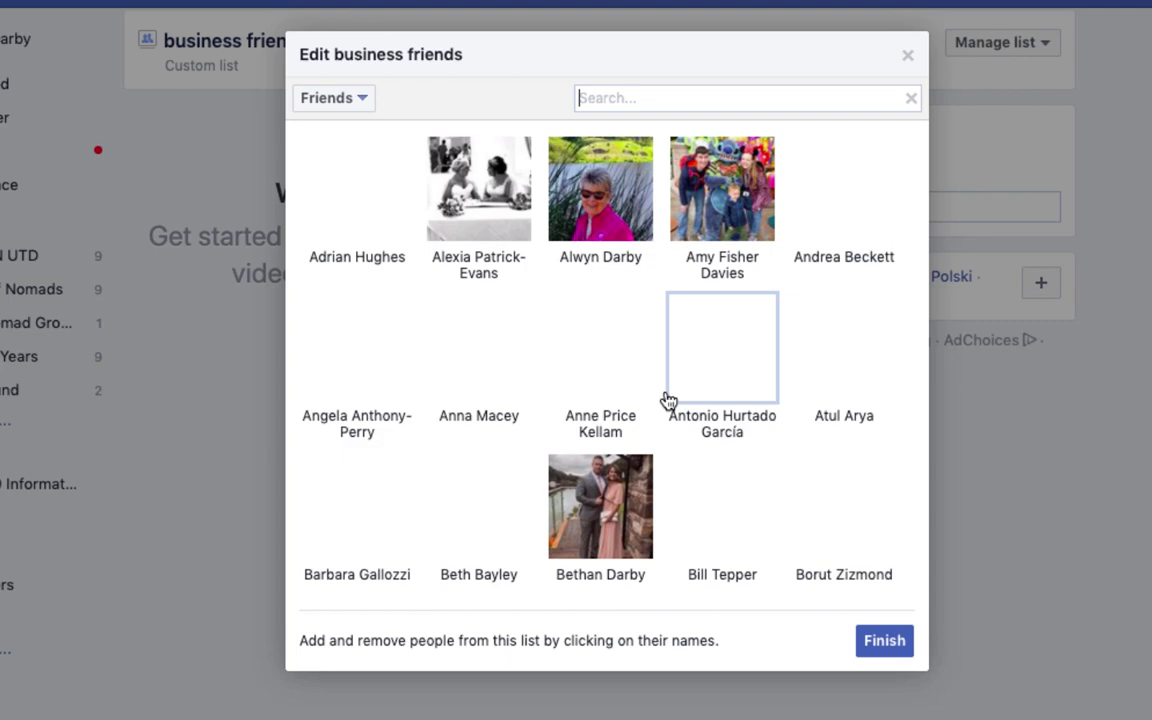
pyautogui.scroll(-5, 686, 320)
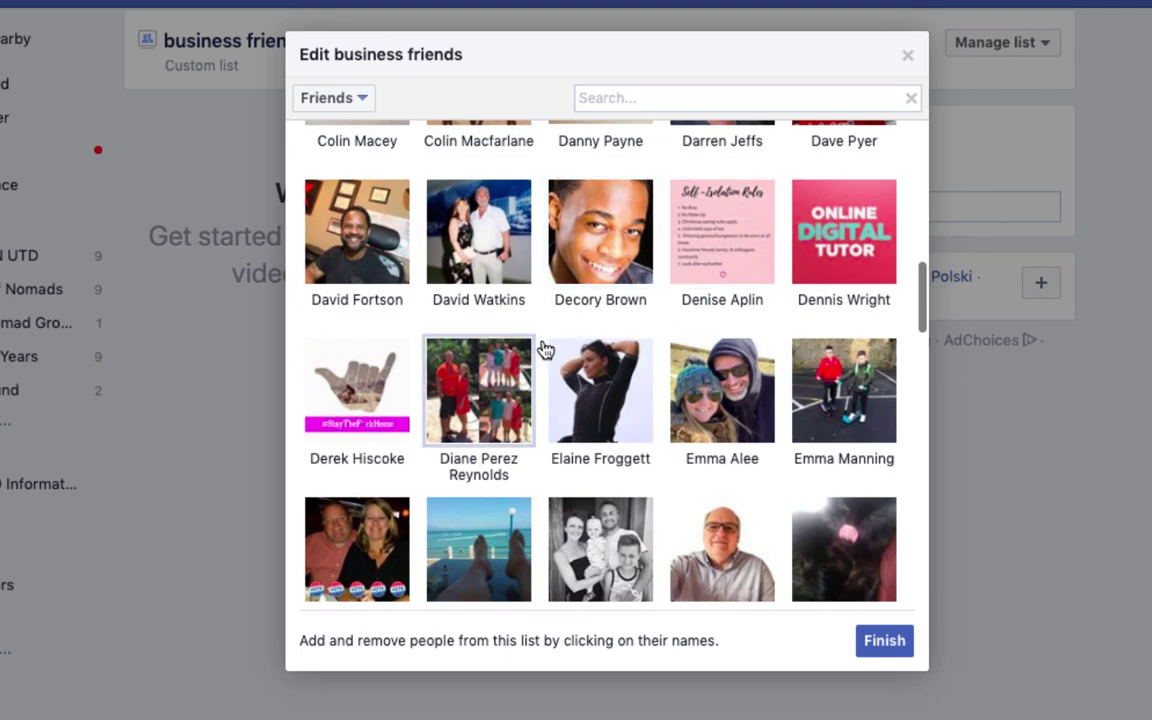
pyautogui.click(530, 388)
pyautogui.click(637, 410)
pyautogui.click(557, 205)
pyautogui.click(409, 217)
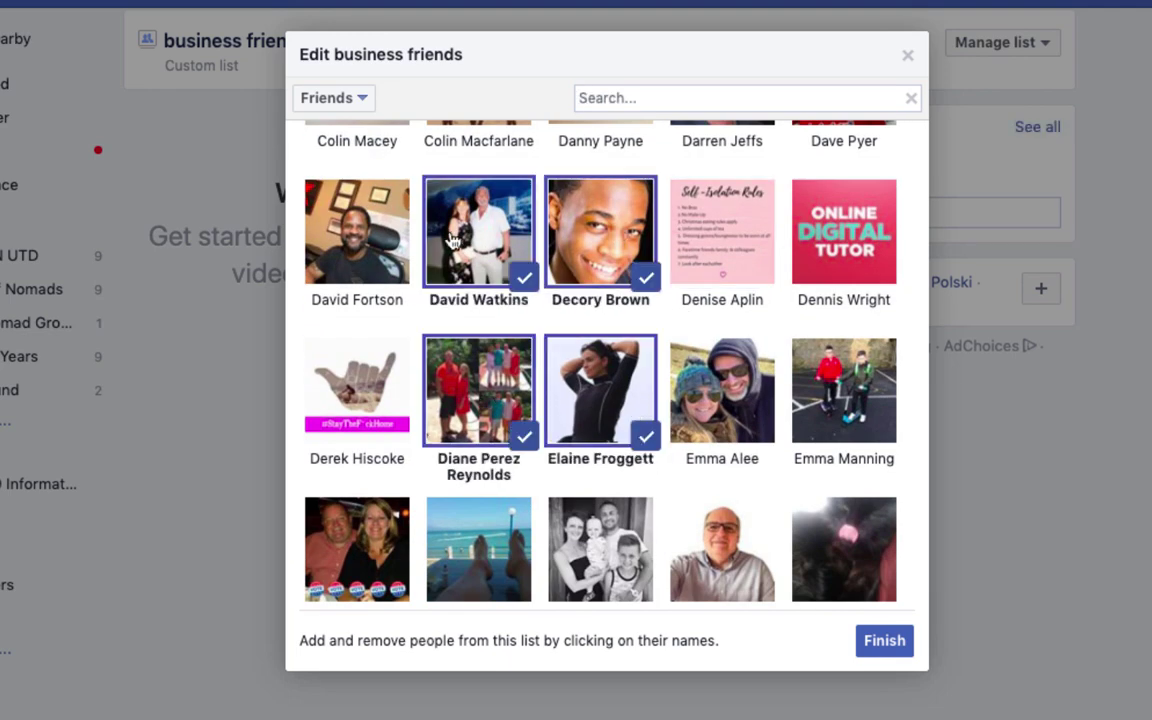
pyautogui.scroll(-4, 476, 310)
pyautogui.click(586, 399)
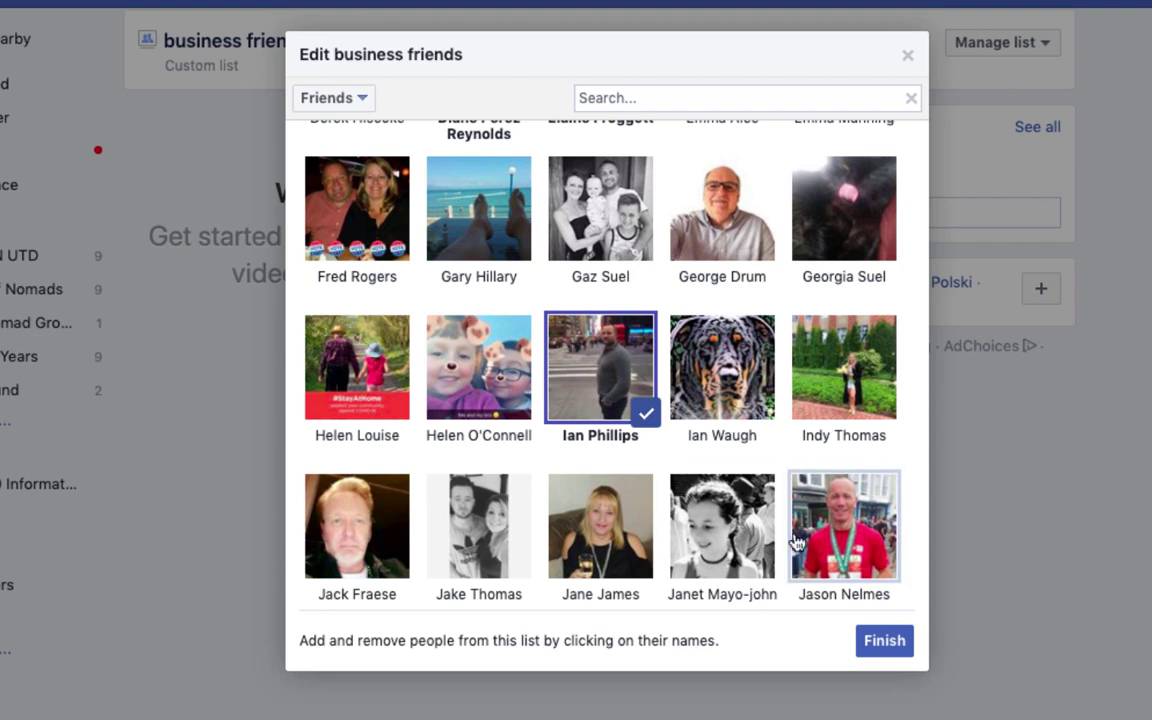
pyautogui.click(887, 643)
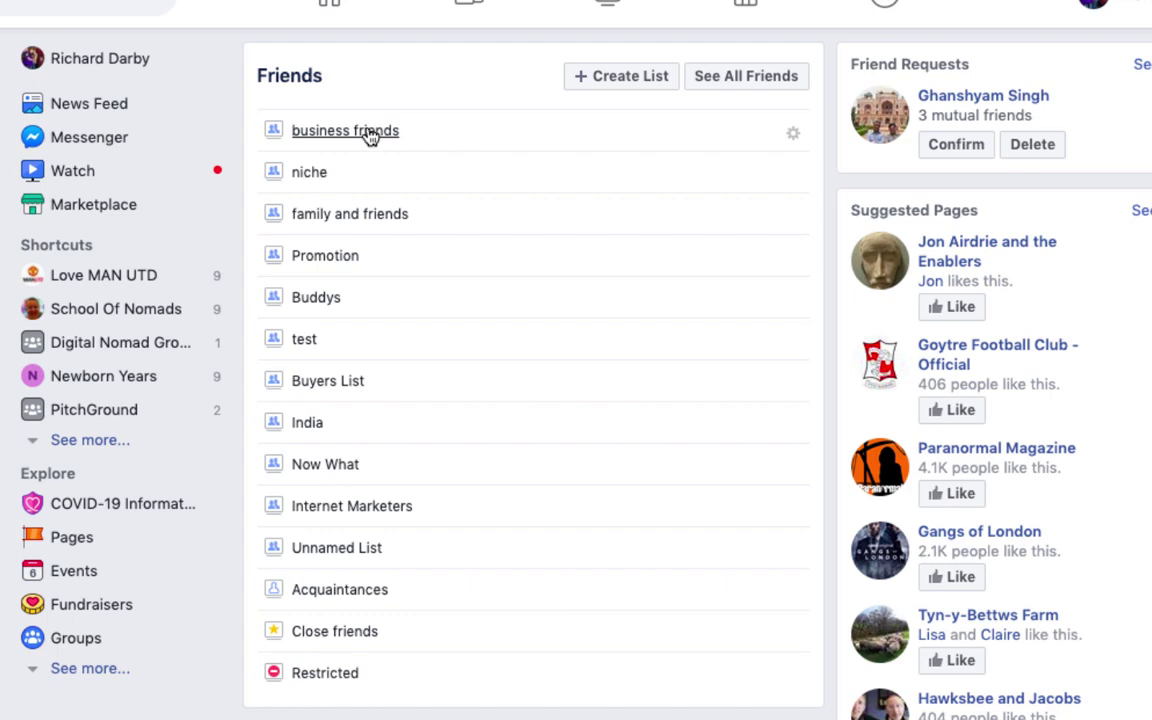
# On the business friends list page, draft a post 'jkkbk', then discard it without posting
pyautogui.click(370, 137)
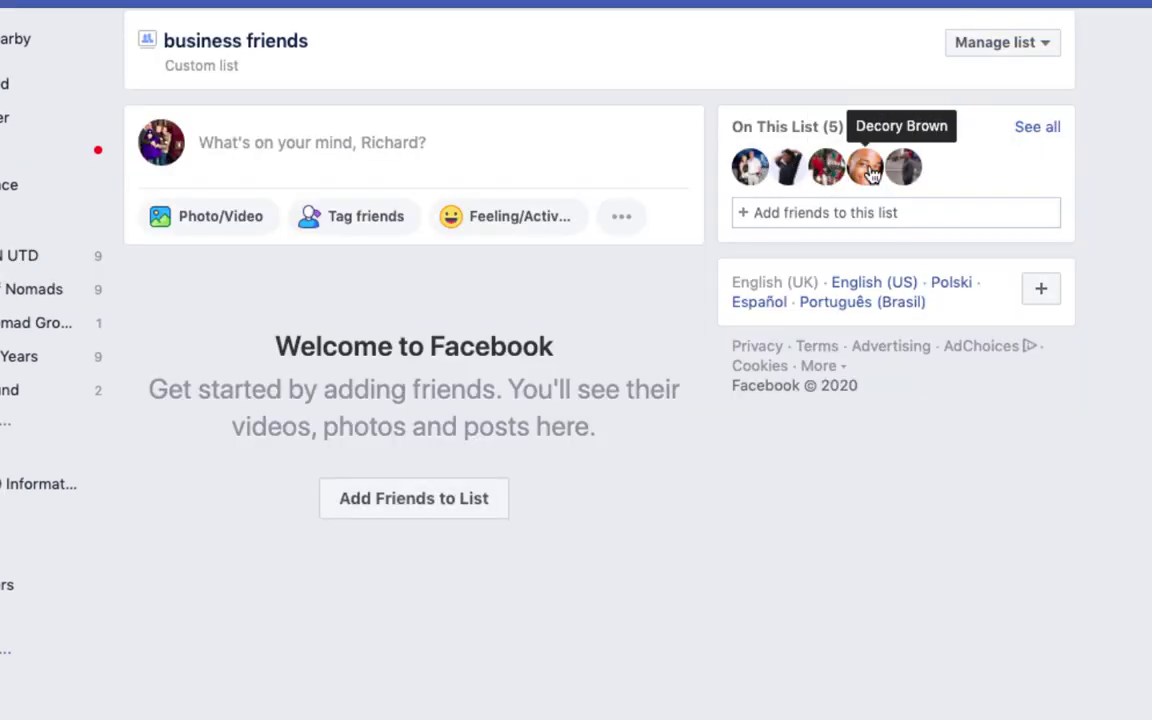
pyautogui.click(452, 146)
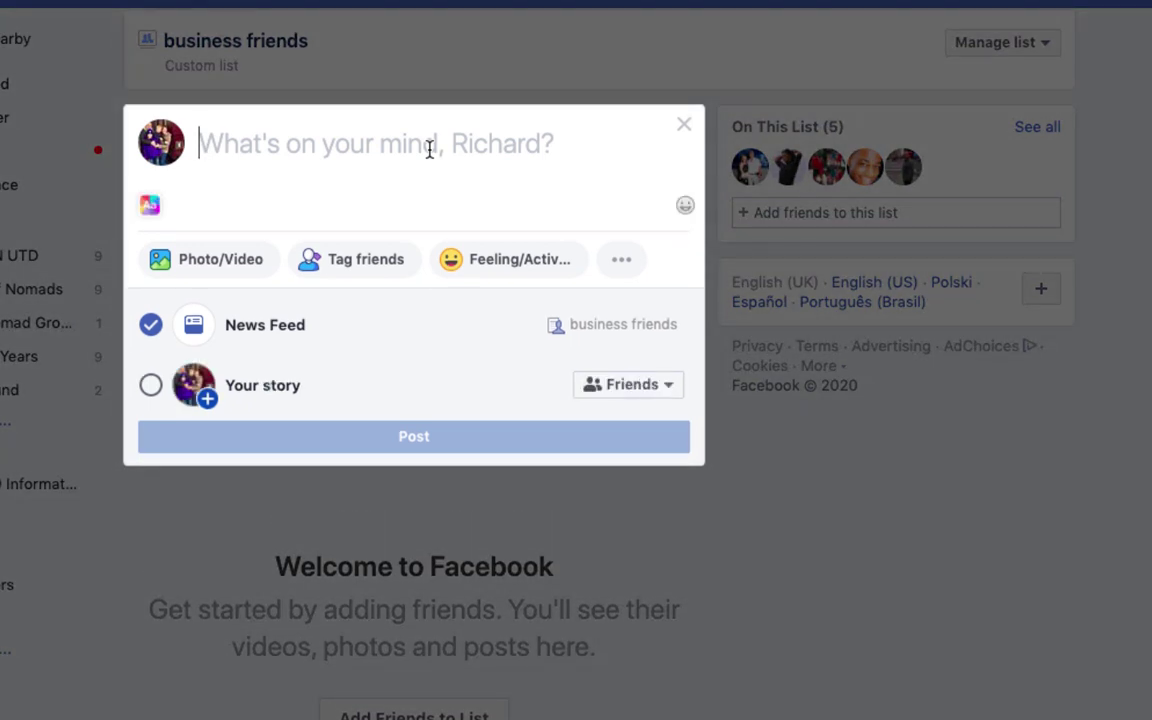
pyautogui.write('jkkbk')
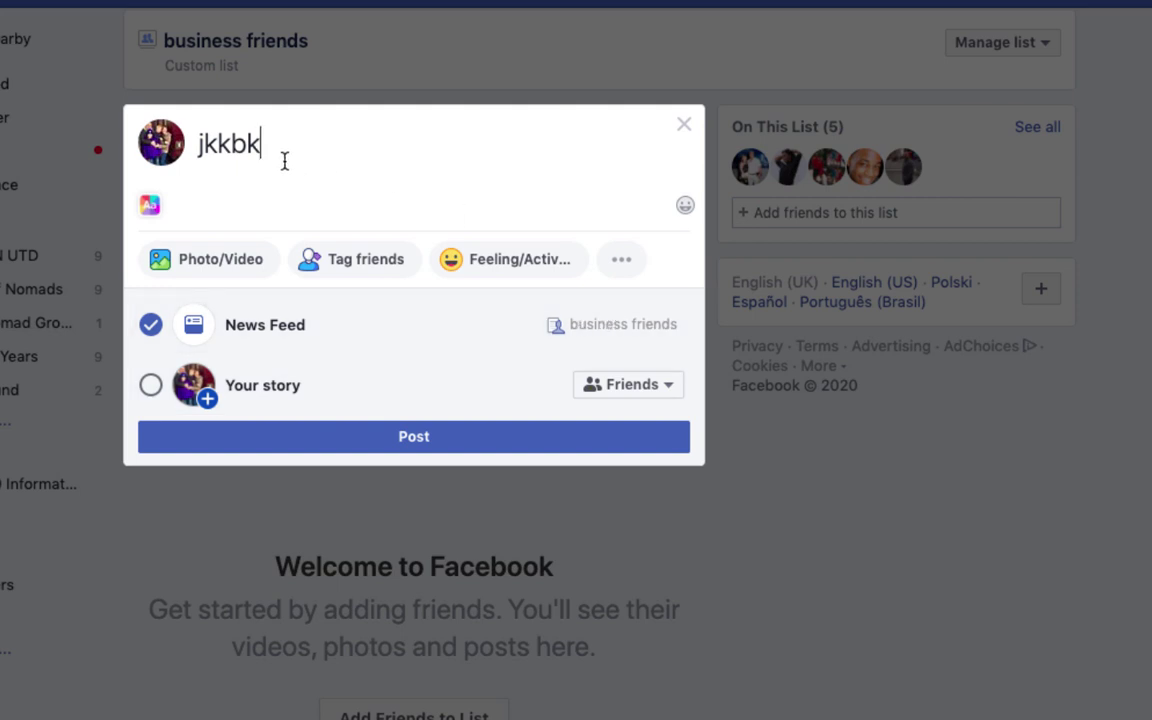
pyautogui.click(690, 133)
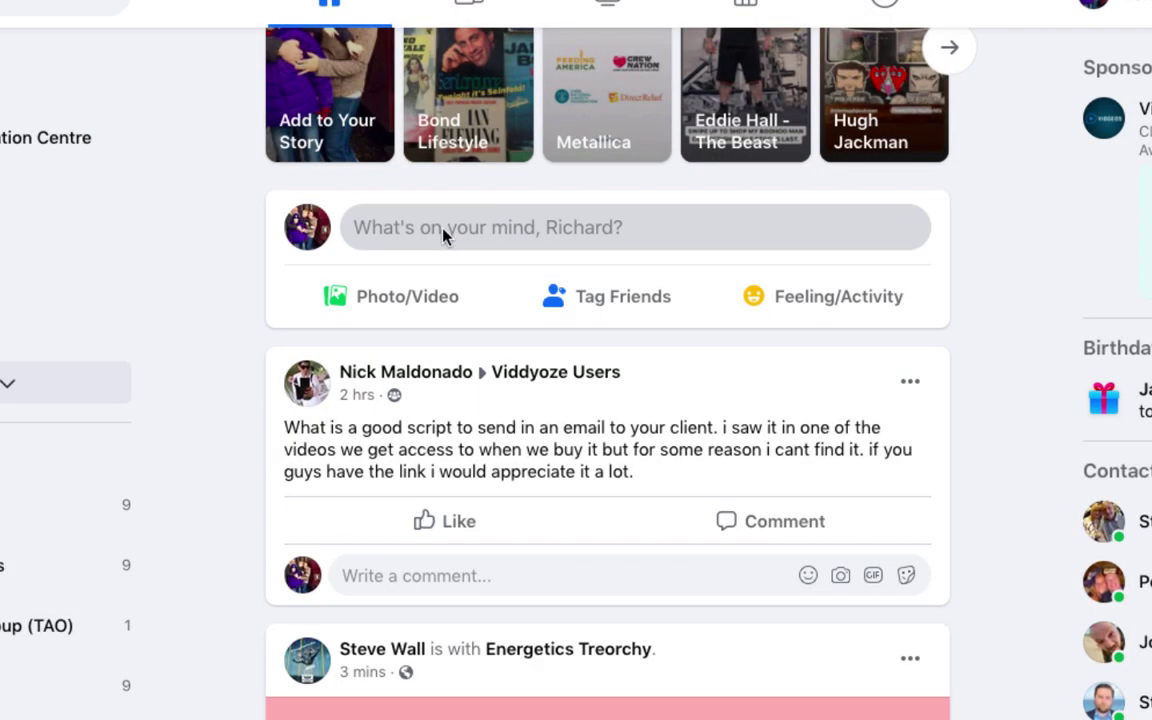
# Start a new post from the News Feed and set its audience to Internet Marketers
pyautogui.click(443, 236)
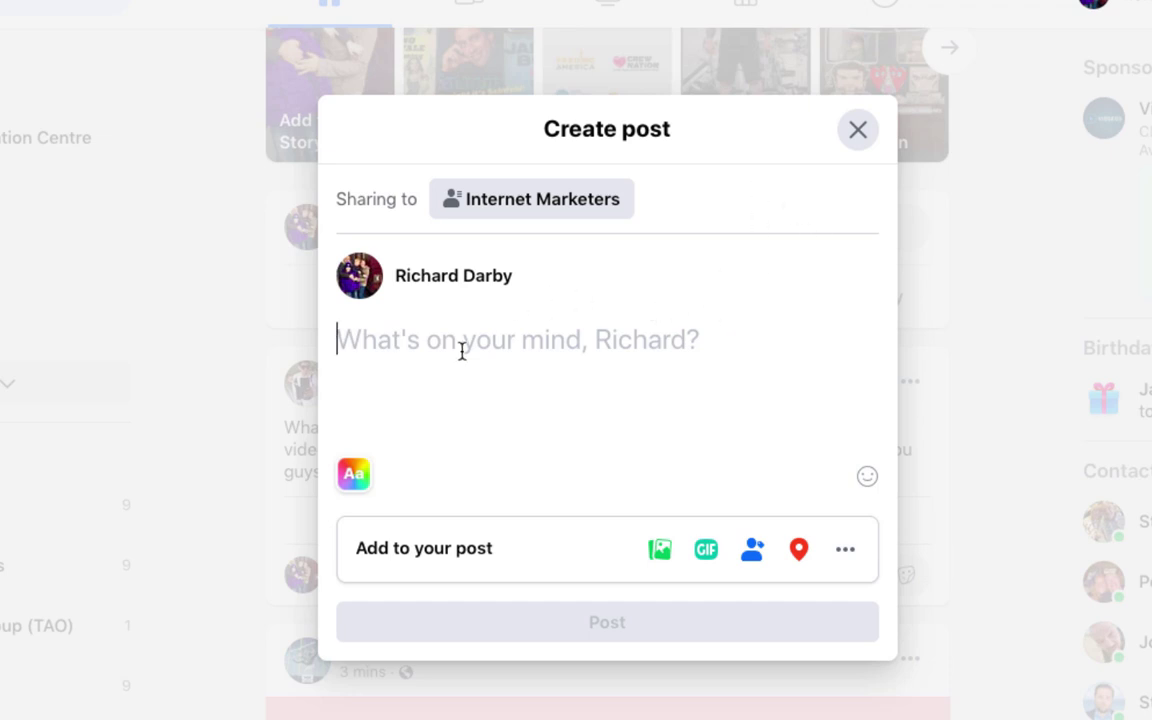
pyautogui.click(548, 206)
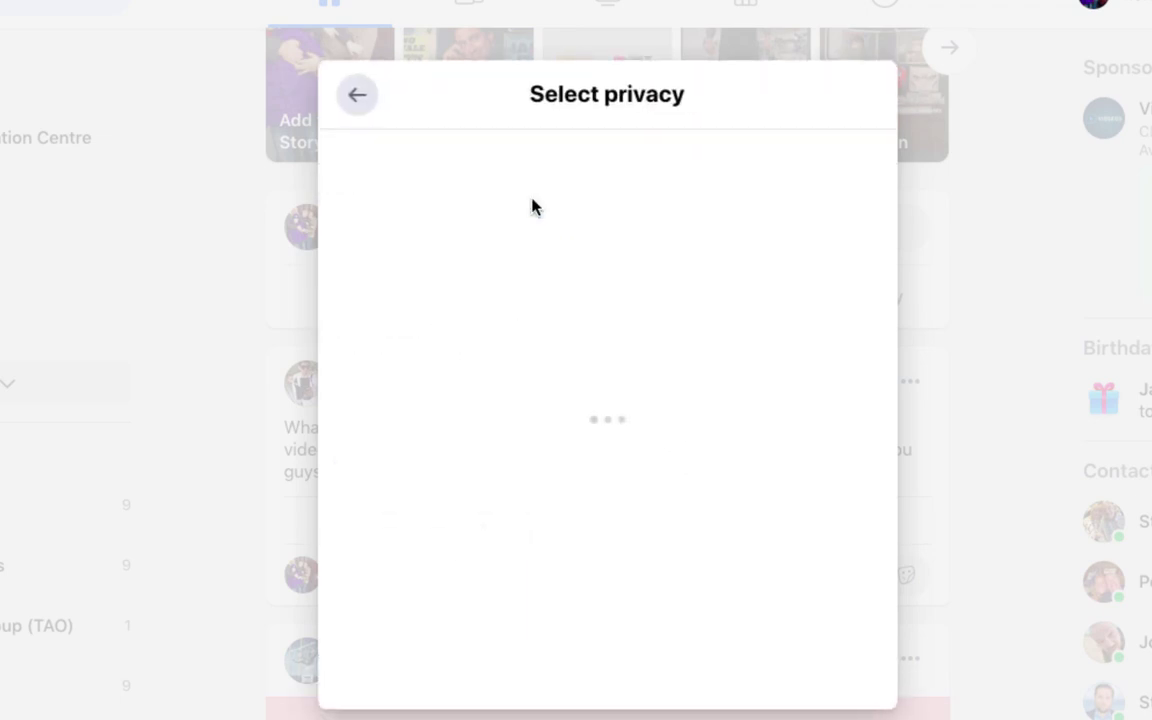
pyautogui.scroll(-5, 797, 347)
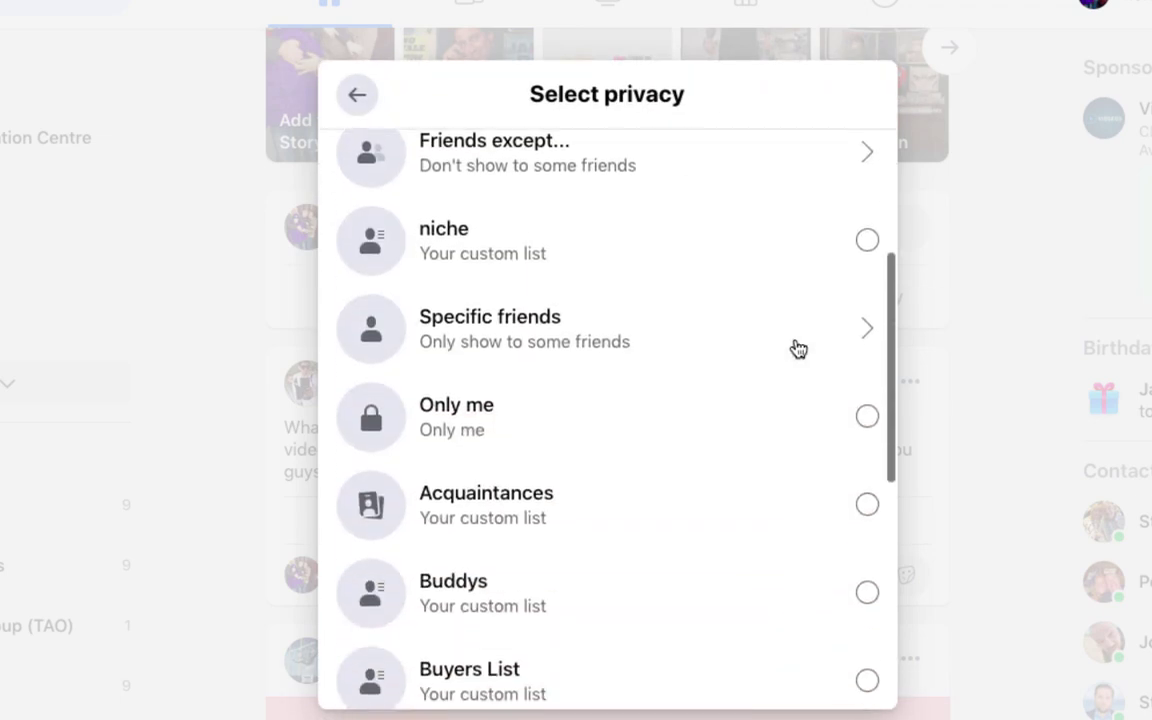
pyautogui.scroll(-4, 797, 347)
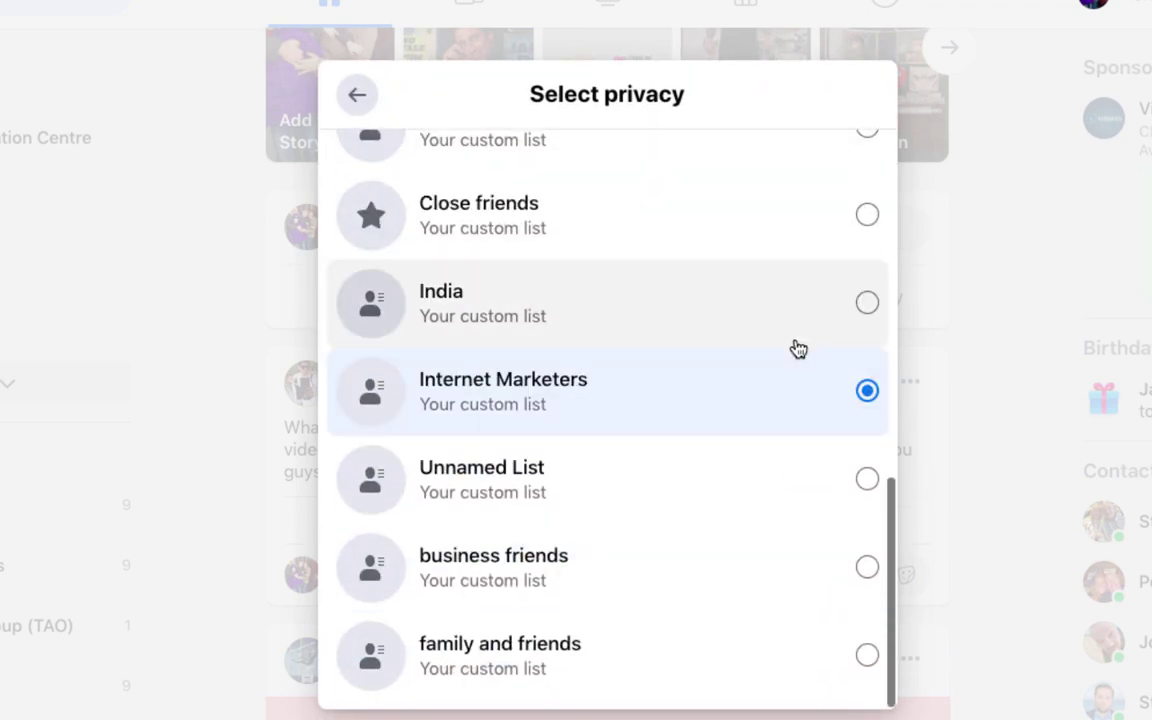
pyautogui.click(867, 391)
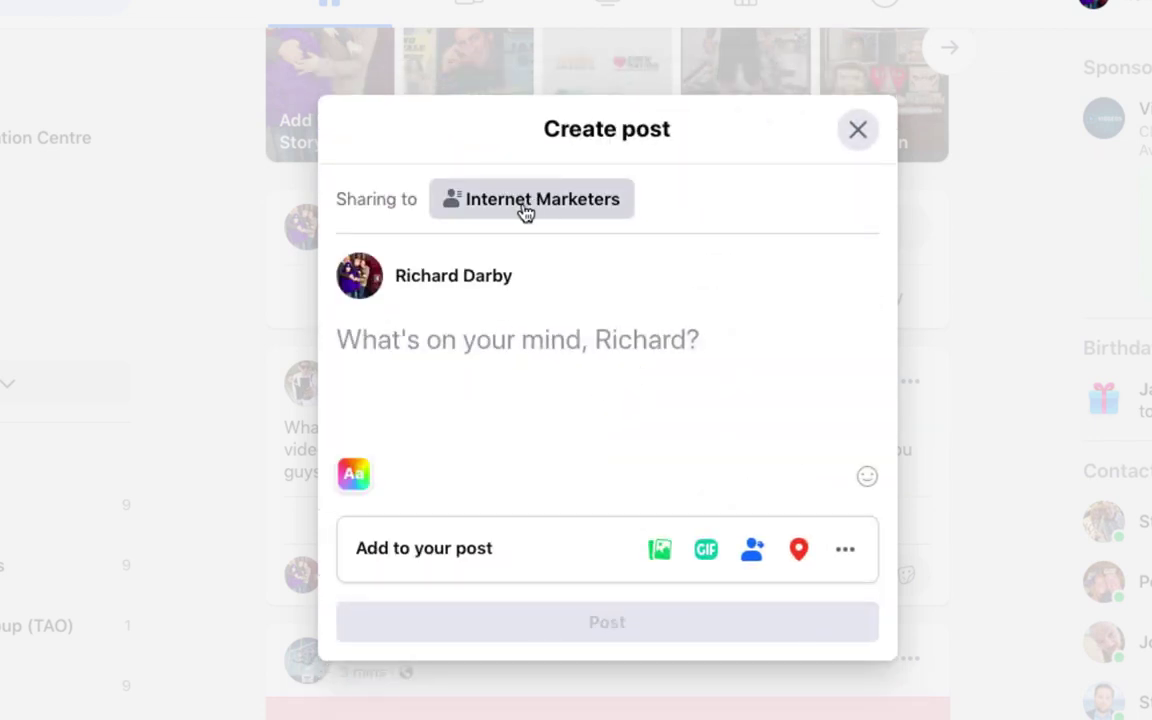
# Switch the post's audience to business friends, then niche, and close it unposted
pyautogui.click(576, 205)
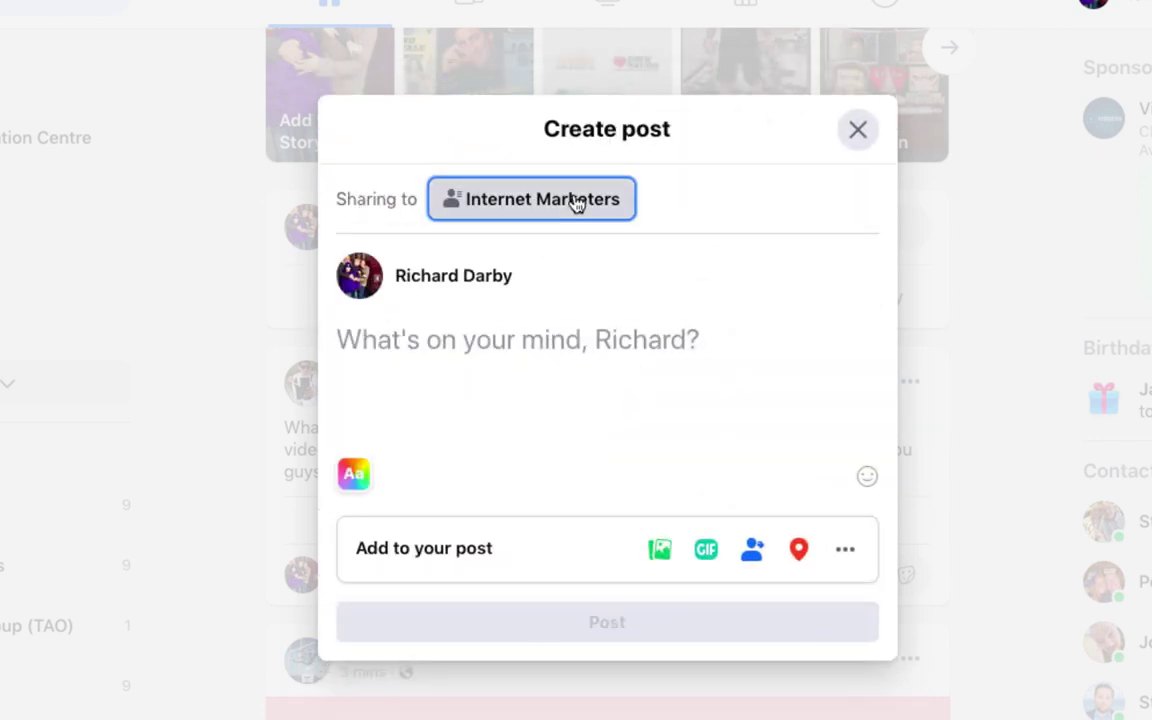
pyautogui.scroll(-8, 643, 514)
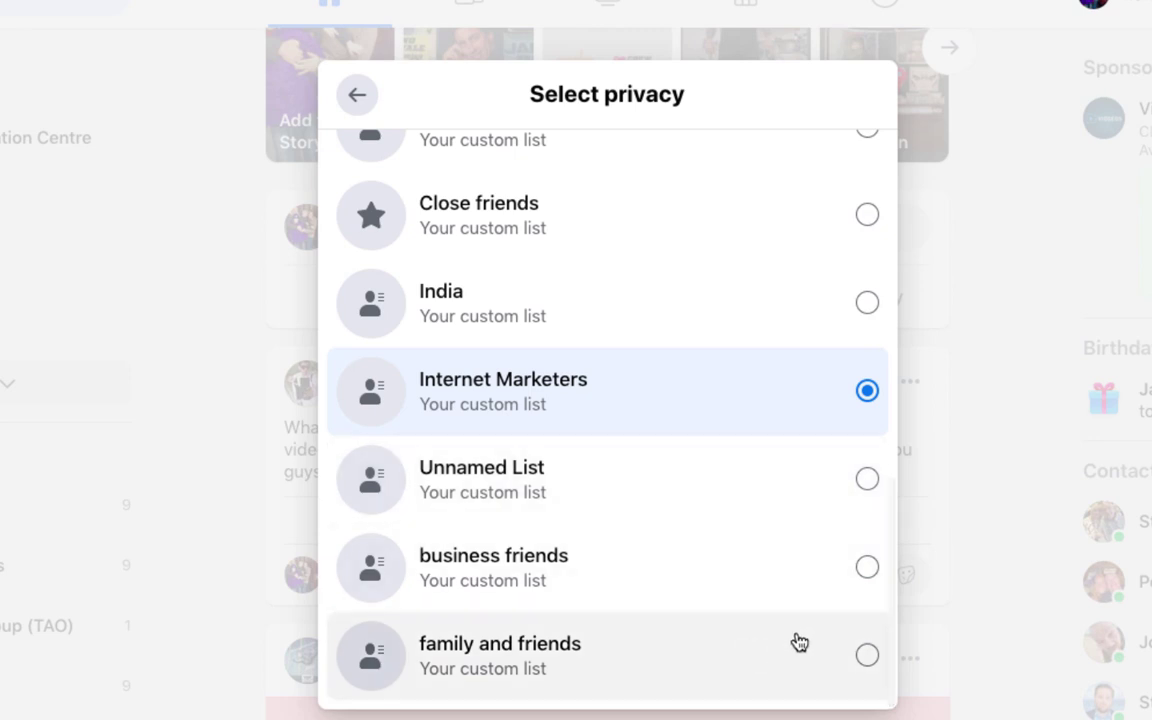
pyautogui.click(866, 567)
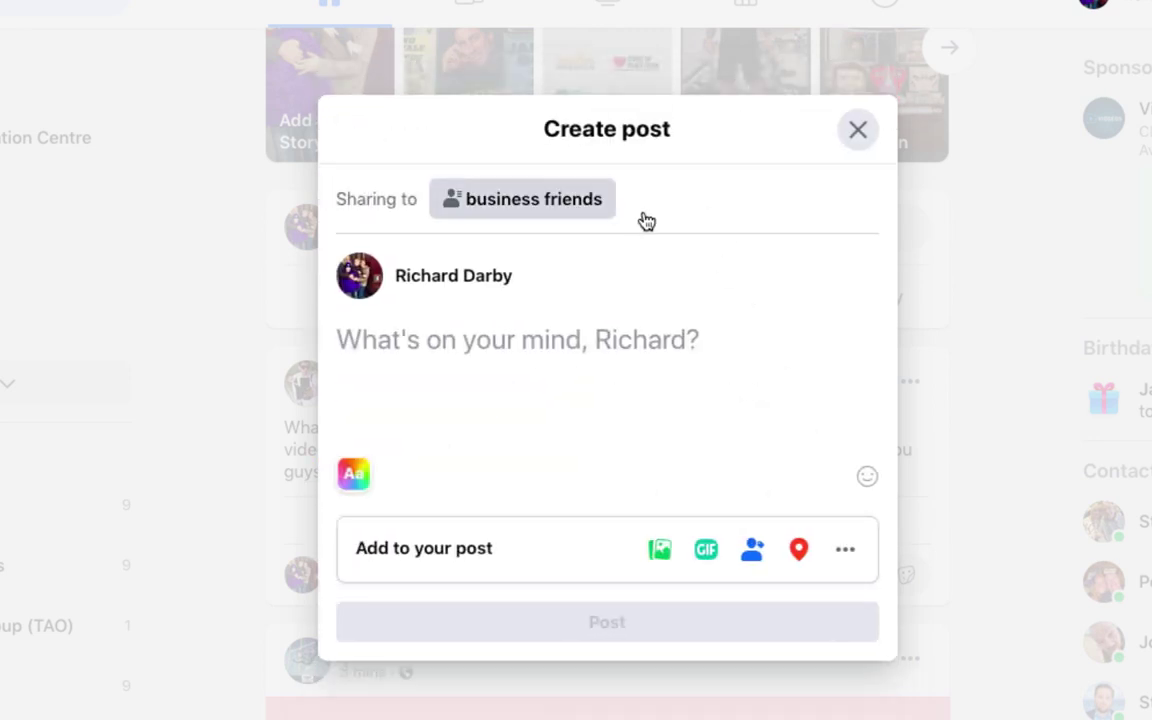
pyautogui.click(568, 205)
pyautogui.scroll(-1, 761, 540)
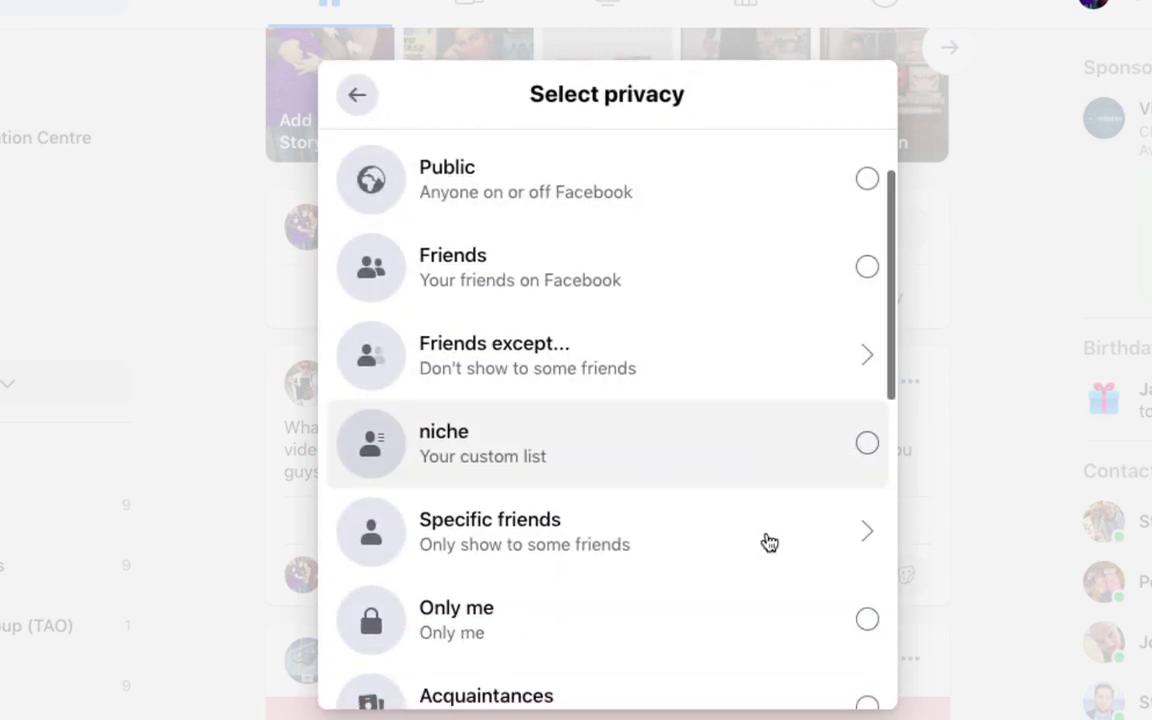
pyautogui.click(875, 451)
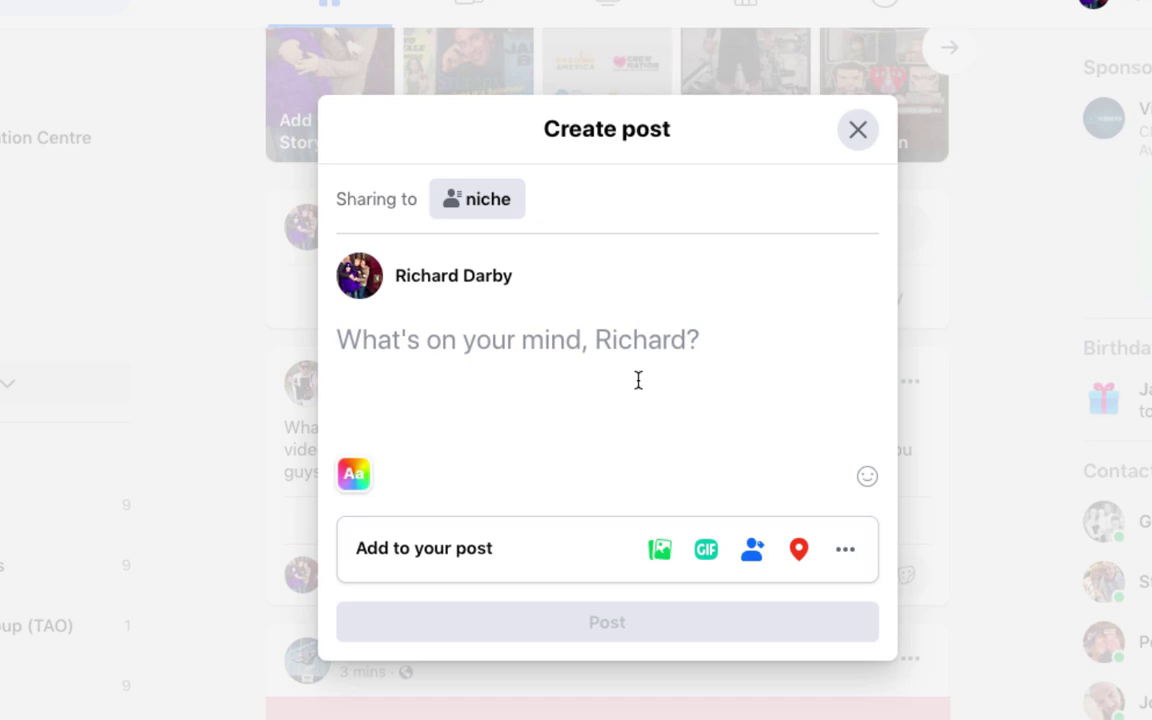
pyautogui.press('Escape')
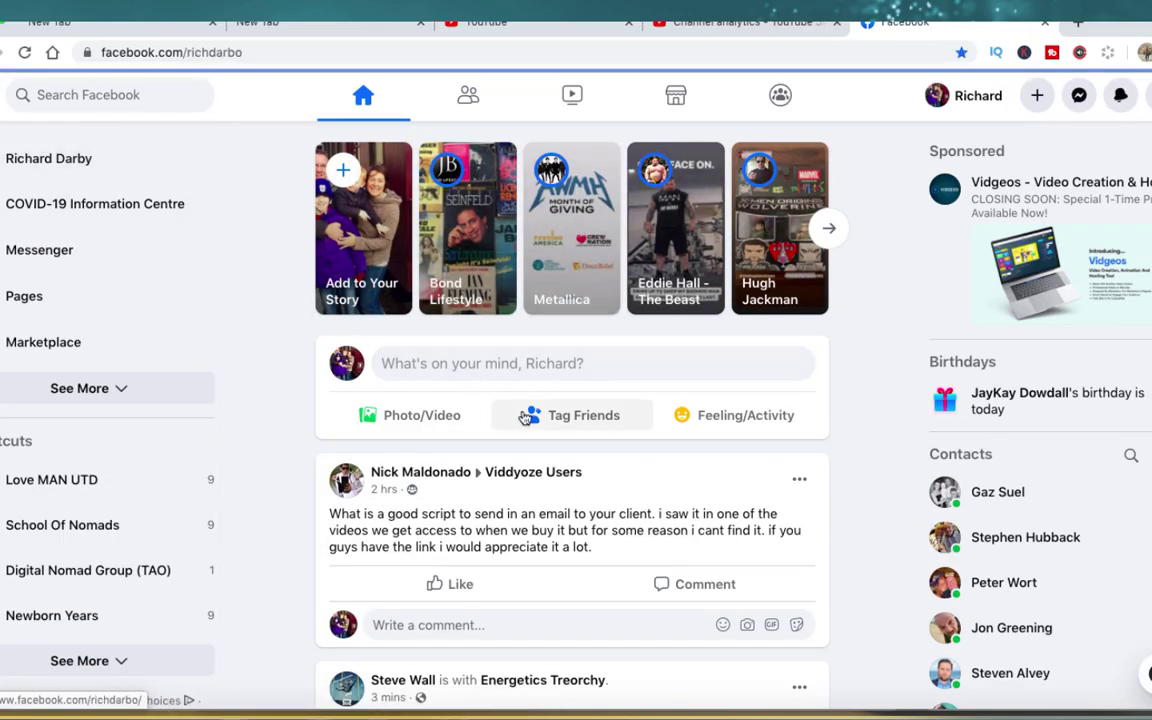
# From the profile's Friends tab, open Edit Friend List for one friend
pyautogui.scroll(-1, 560, 430)
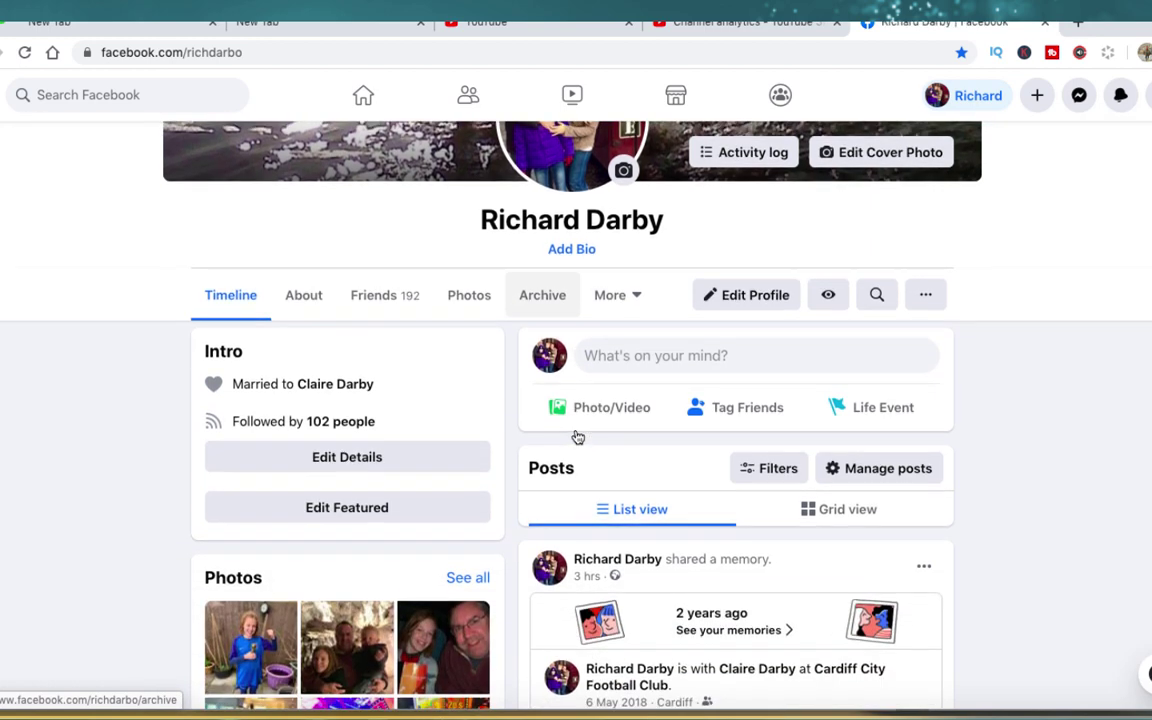
pyautogui.click(386, 298)
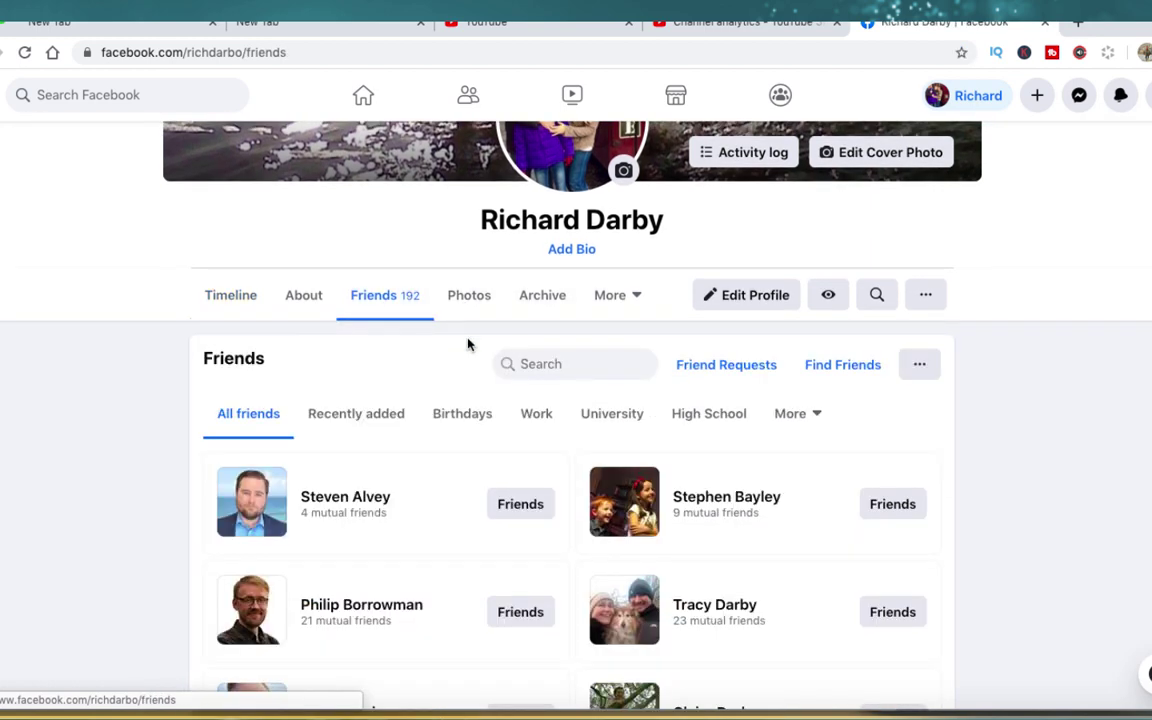
pyautogui.scroll(-5, 578, 446)
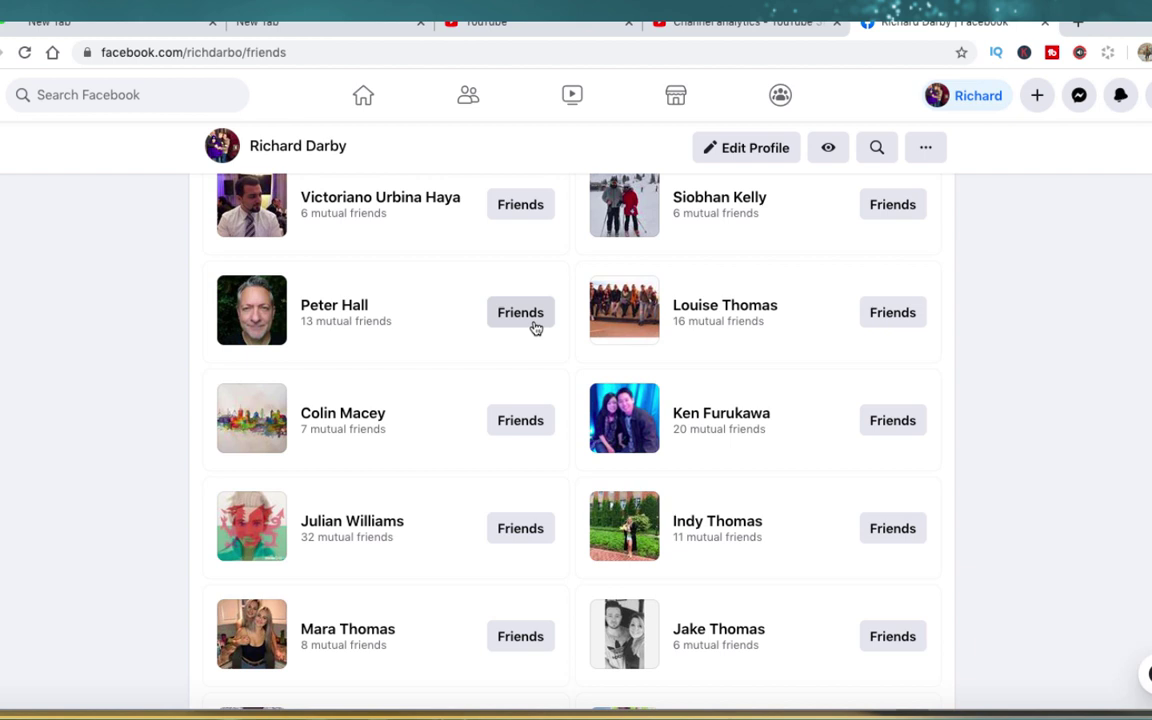
pyautogui.click(520, 313)
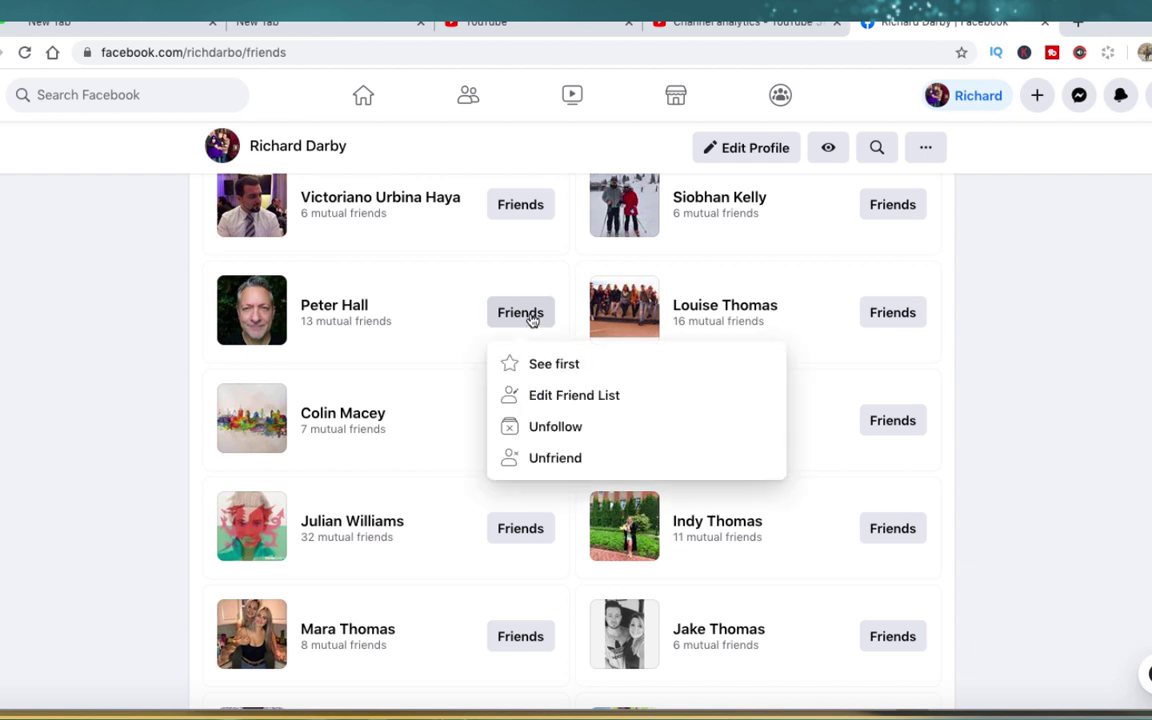
pyautogui.click(571, 397)
# Tick then untick Buyers List, India and Now What, leaving the friend only in Close friends
pyautogui.scroll(-3, 517, 432)
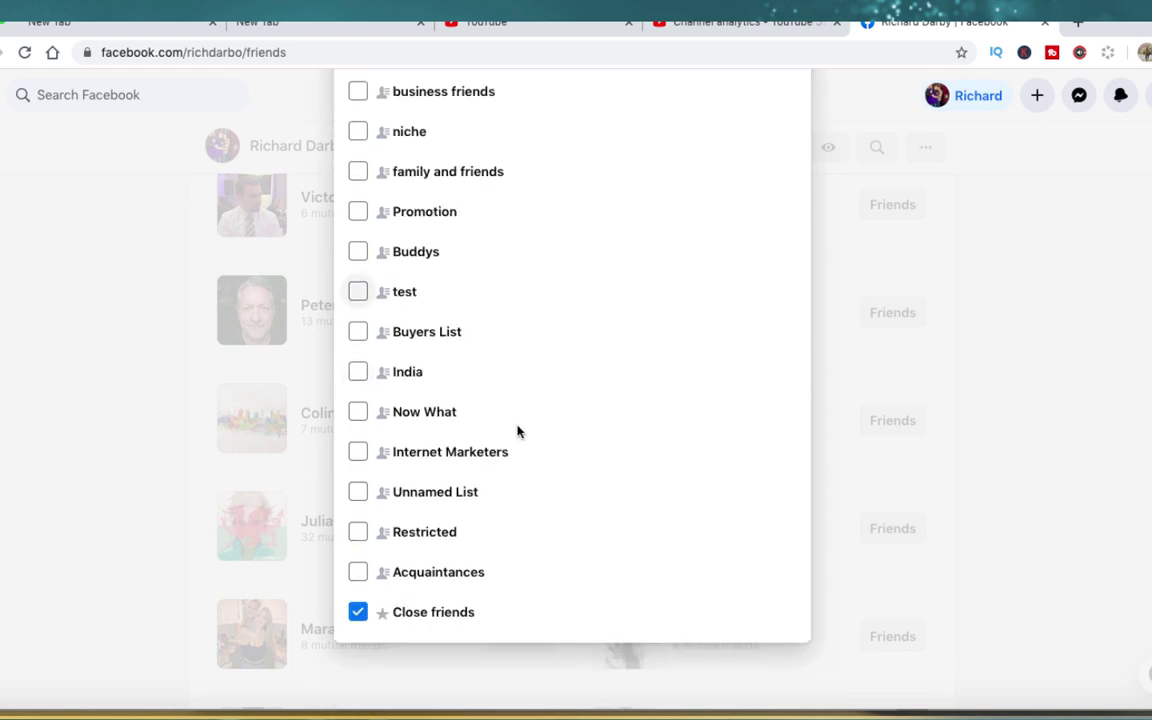
pyautogui.click(358, 338)
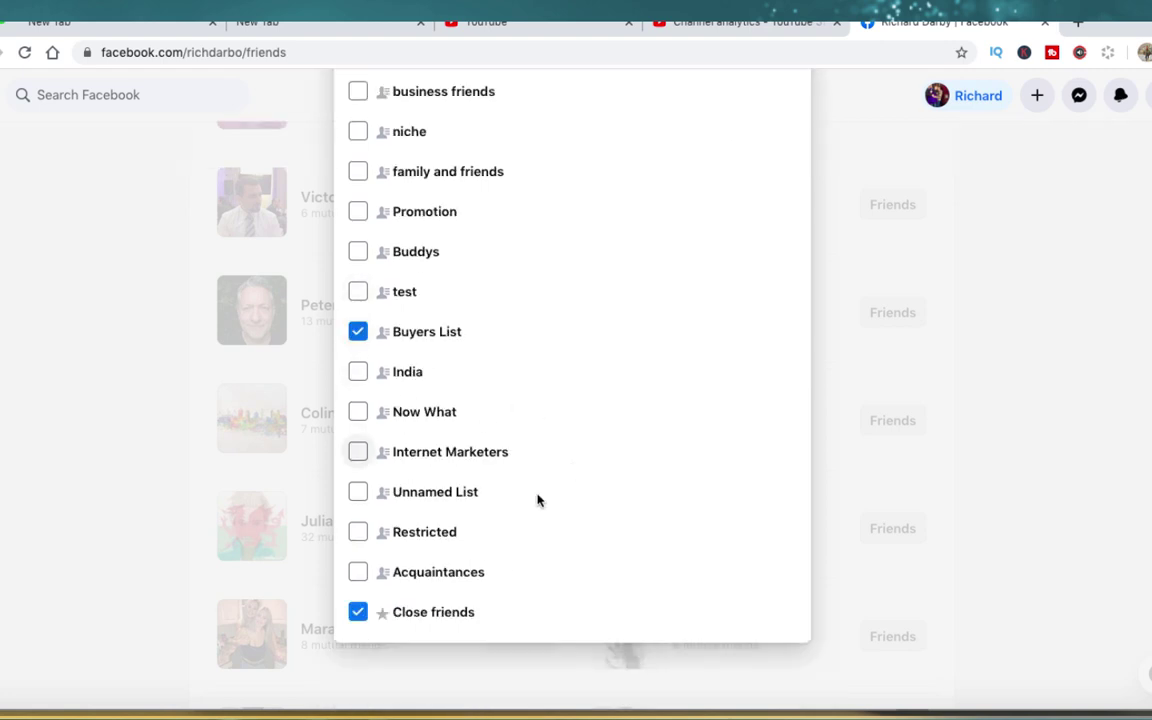
pyautogui.scroll(3, 530, 581)
pyautogui.scroll(-3, 751, 272)
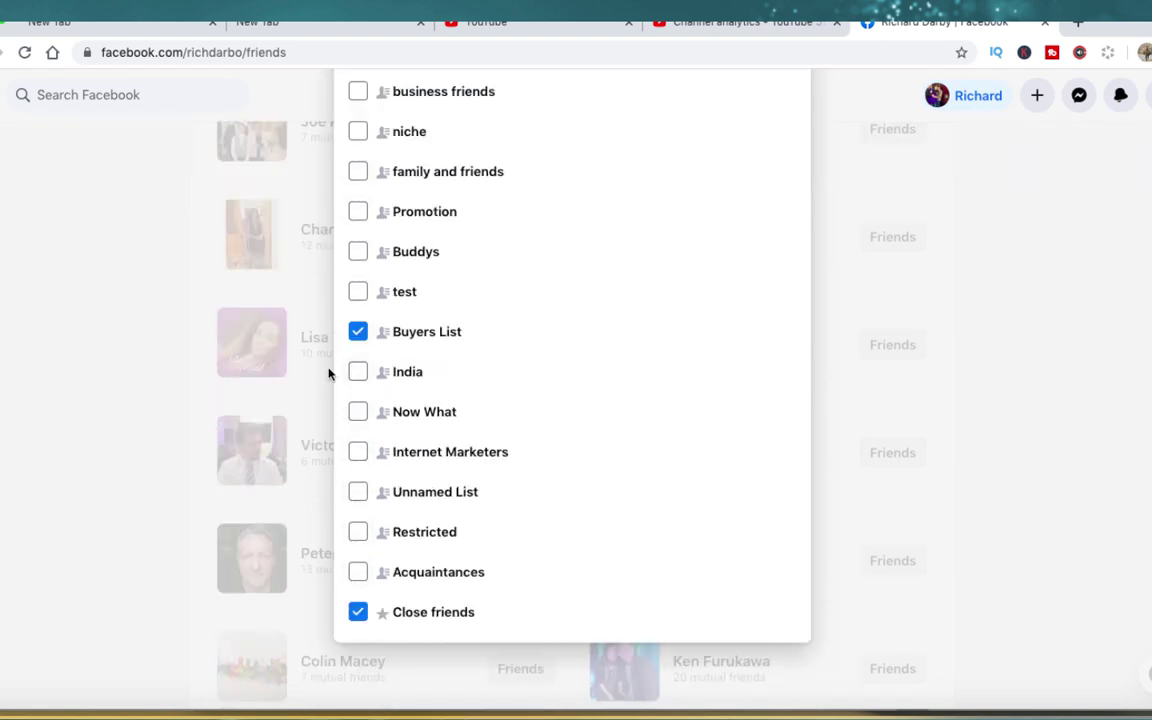
pyautogui.click(358, 372)
pyautogui.click(357, 413)
pyautogui.click(357, 411)
pyautogui.click(358, 371)
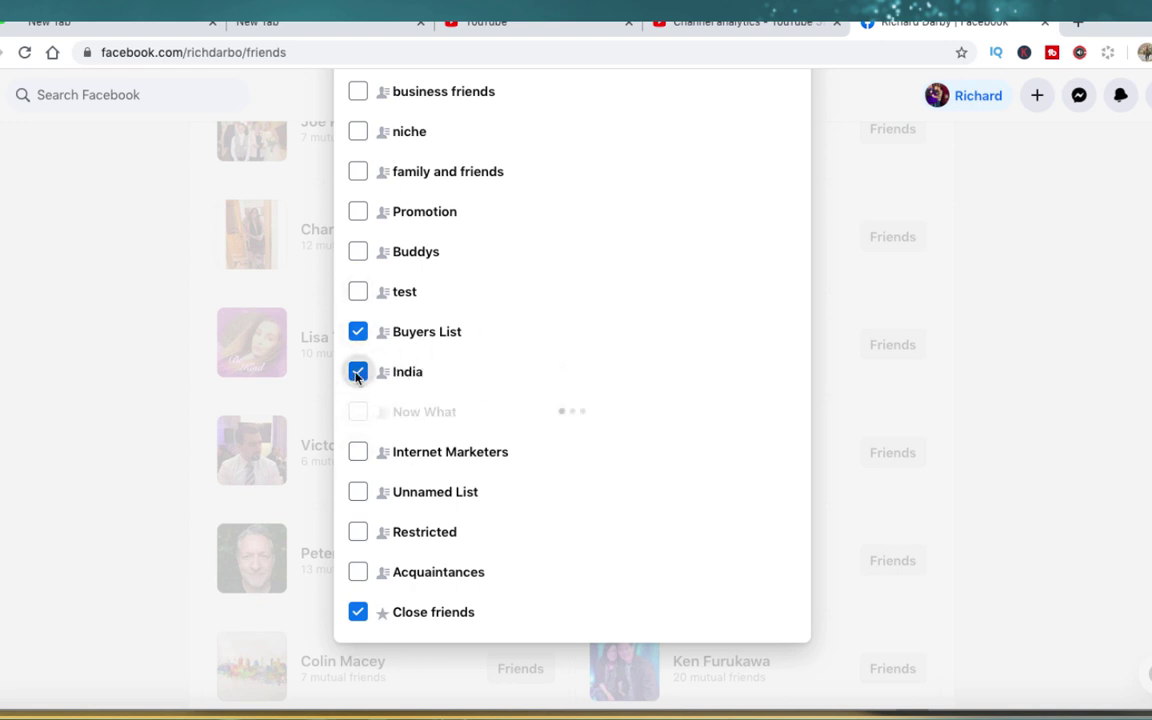
pyautogui.click(358, 331)
pyautogui.click(870, 345)
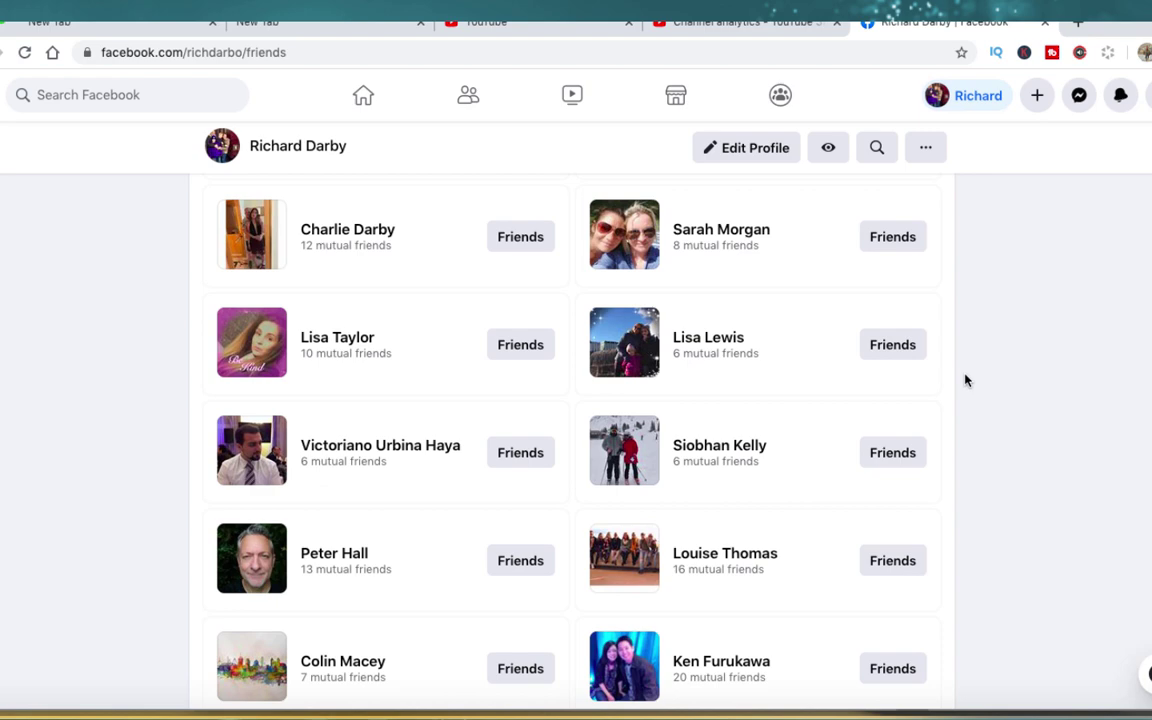
pyautogui.scroll(3, 779, 357)
pyautogui.scroll(10, 779, 357)
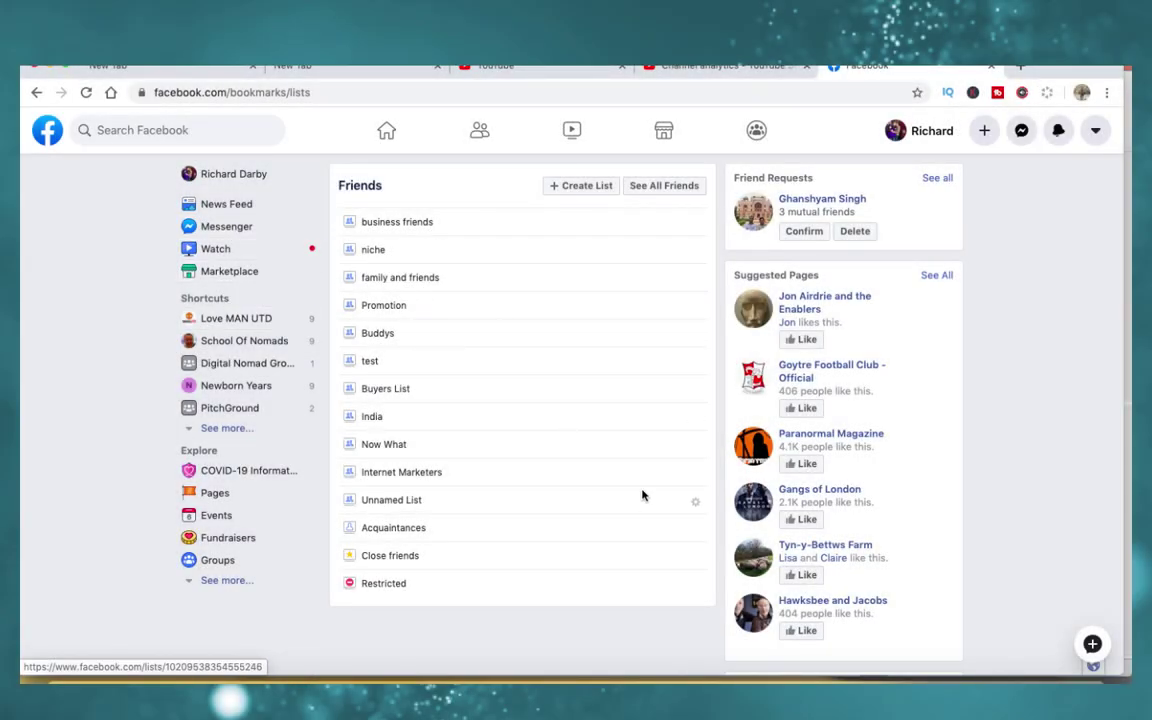
# Delete the Buyers List friend list from its gear menu
pyautogui.click(696, 393)
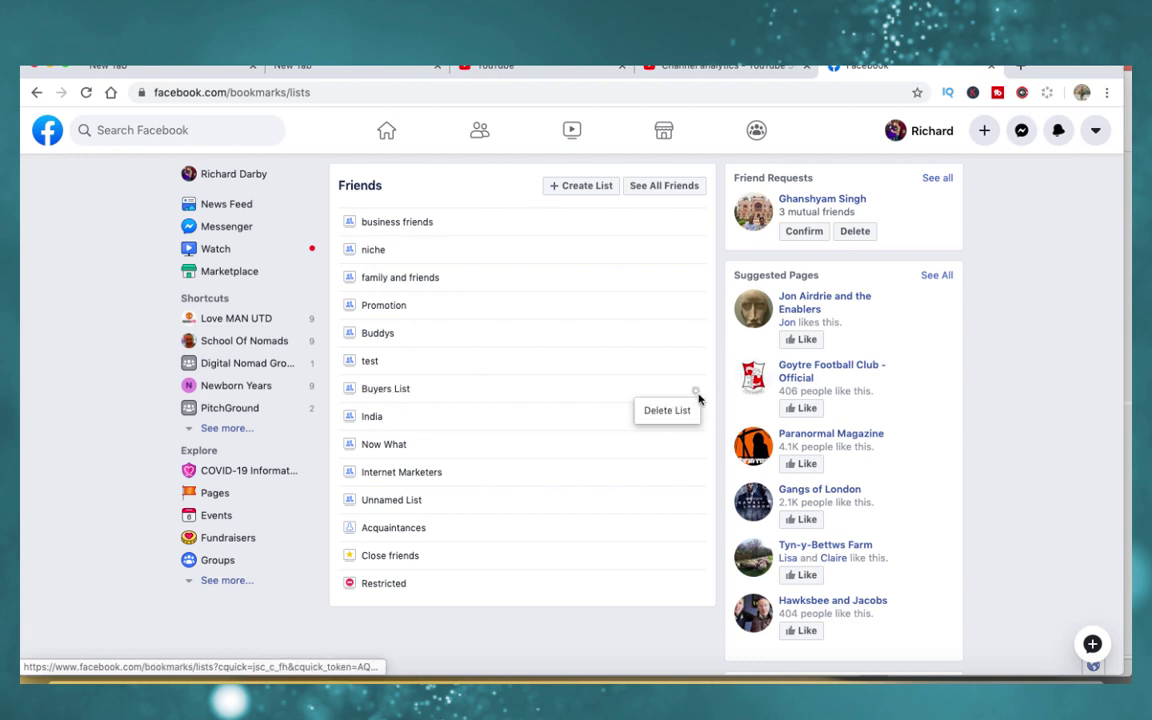
pyautogui.click(660, 408)
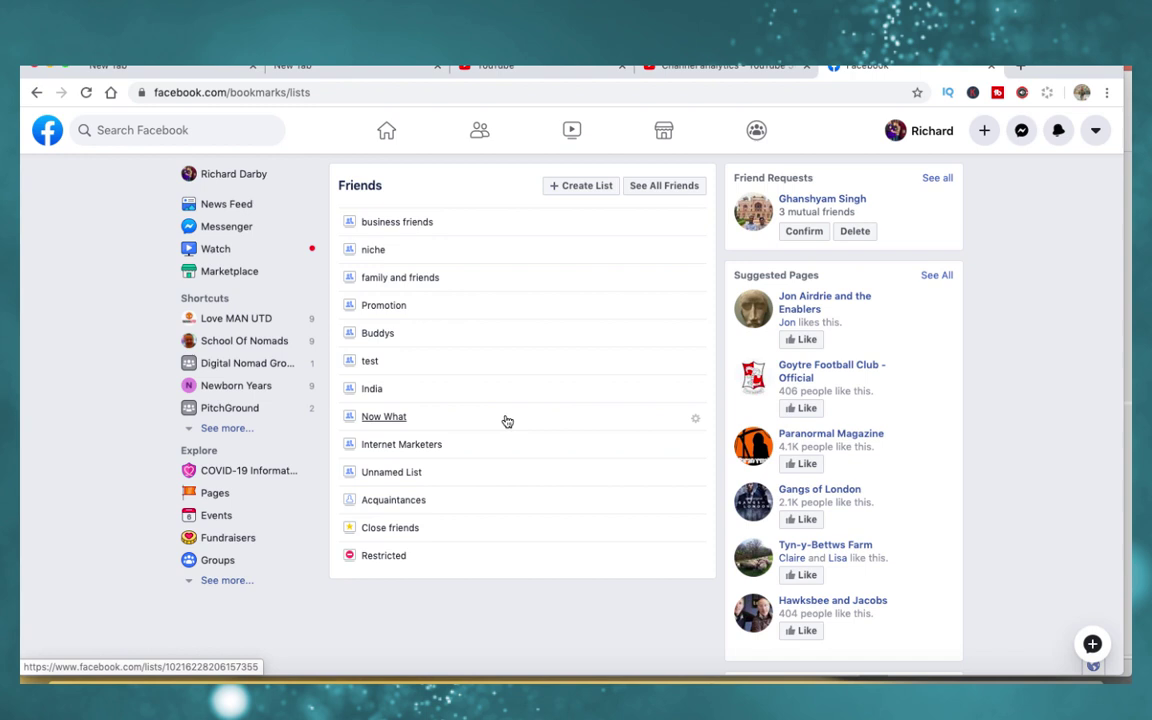